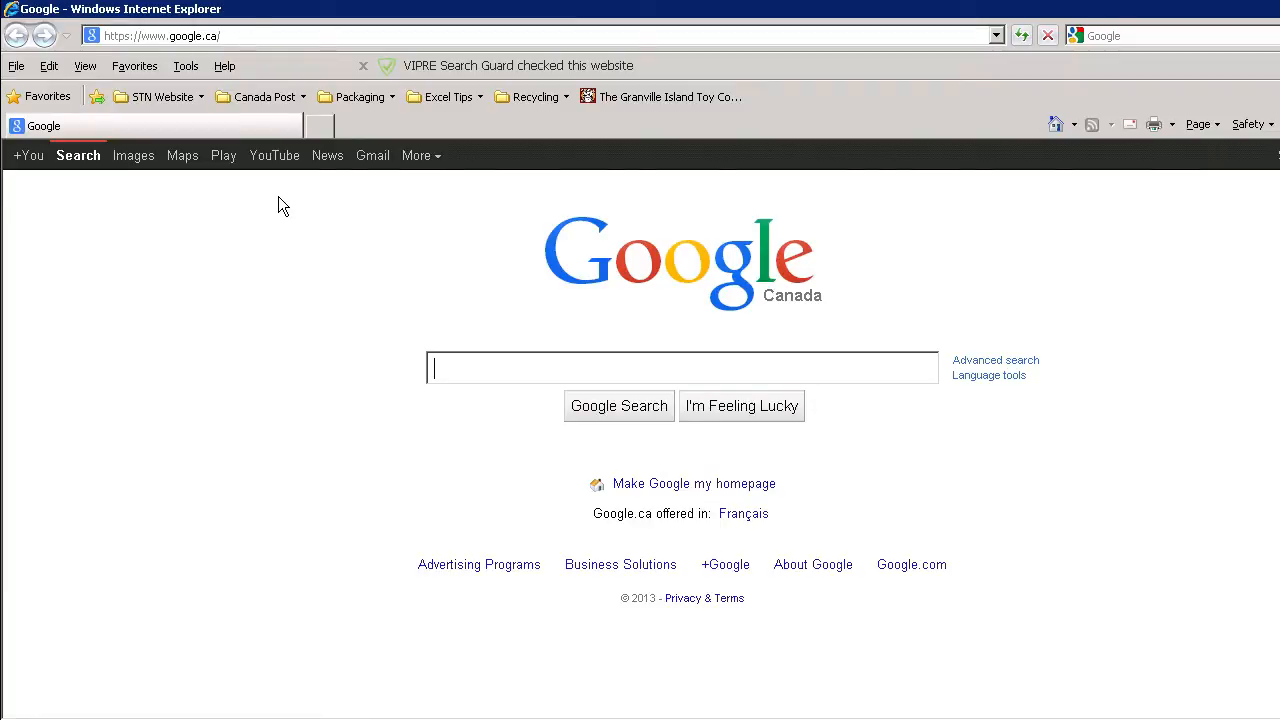
Open the bookmarked Canada Post EST Online page and go to its business sign-in form.
left_click(258, 100)
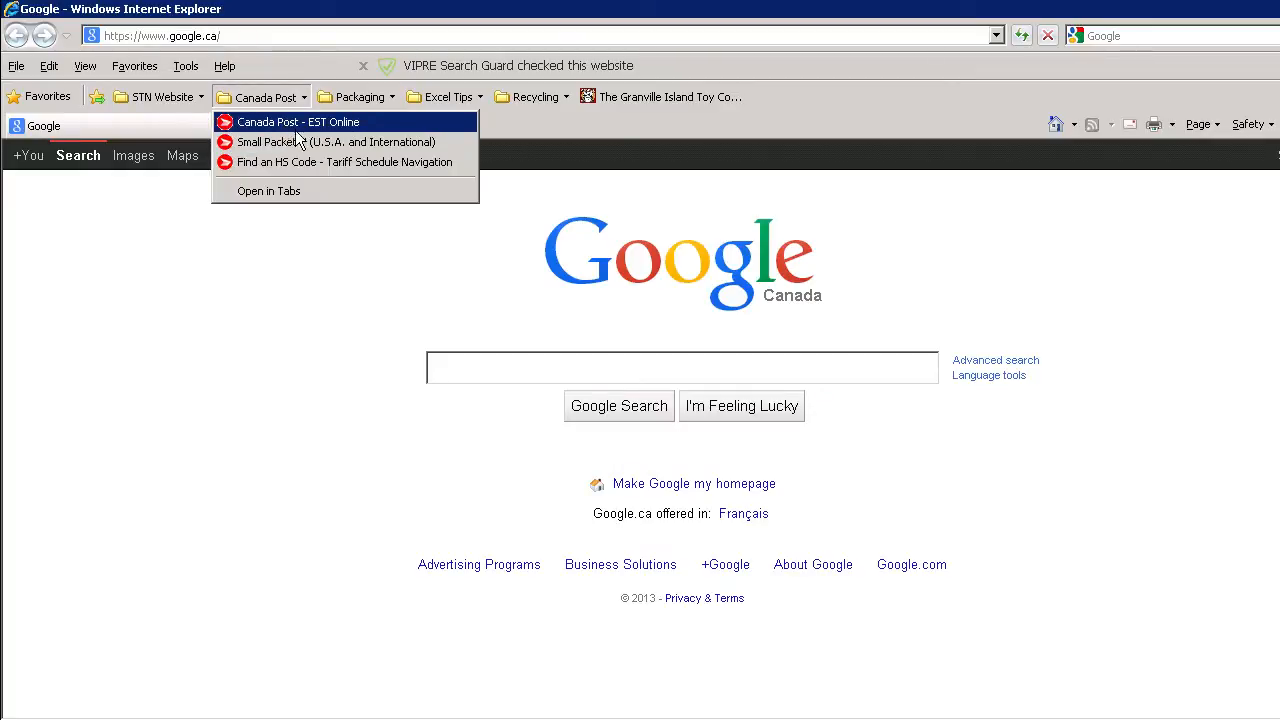
left_click(298, 122)
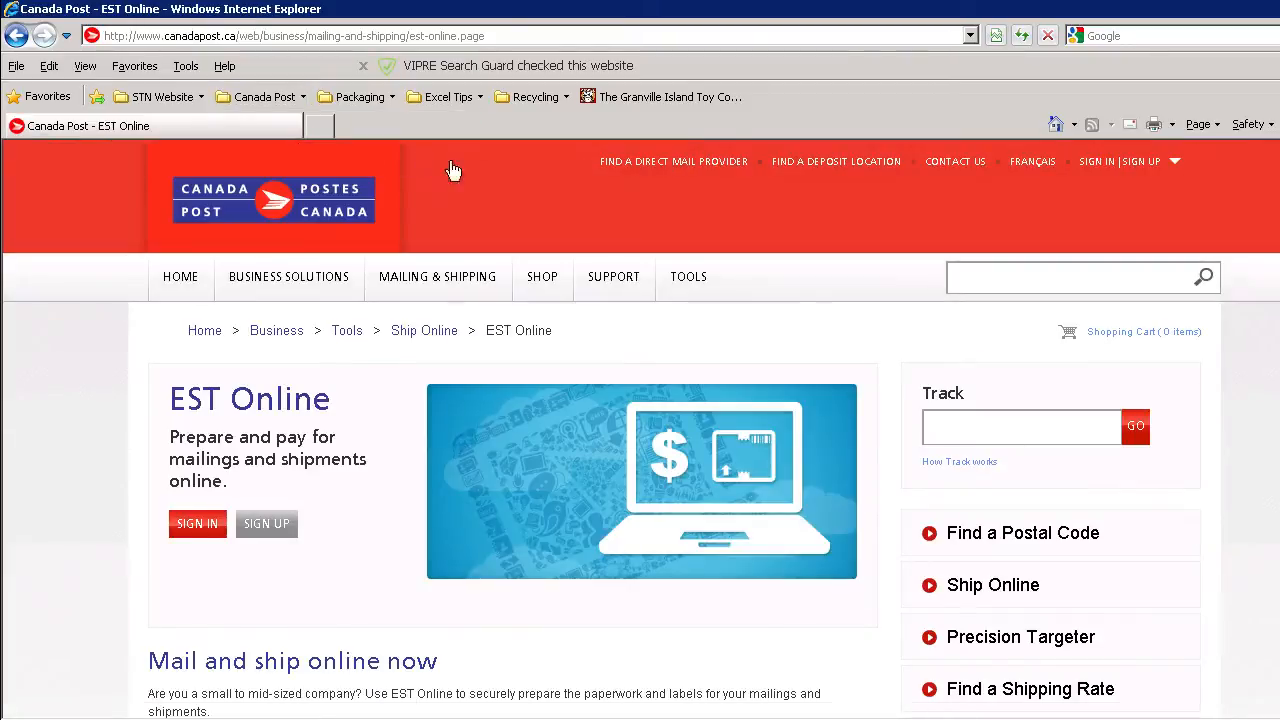
mouse_move(460, 277)
scroll(626, 312, "down", 1)
scroll(600, 300, "up", 1)
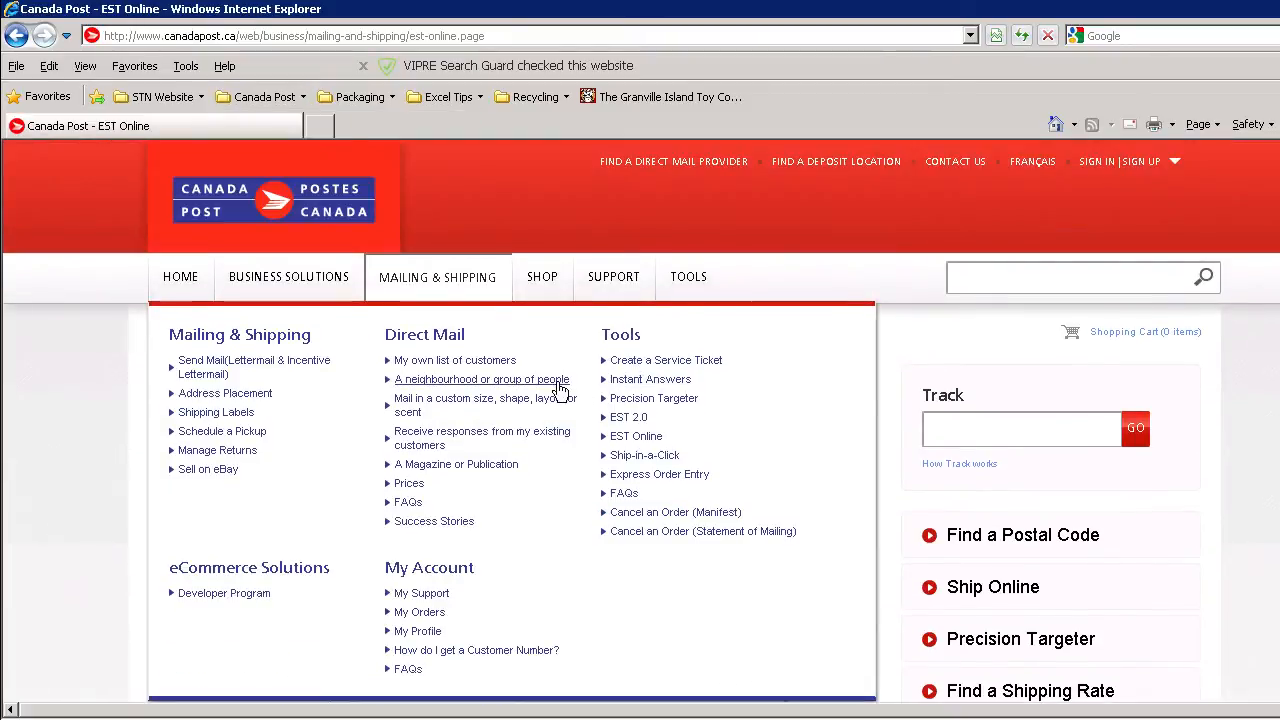
scroll(540, 390, "down", 1)
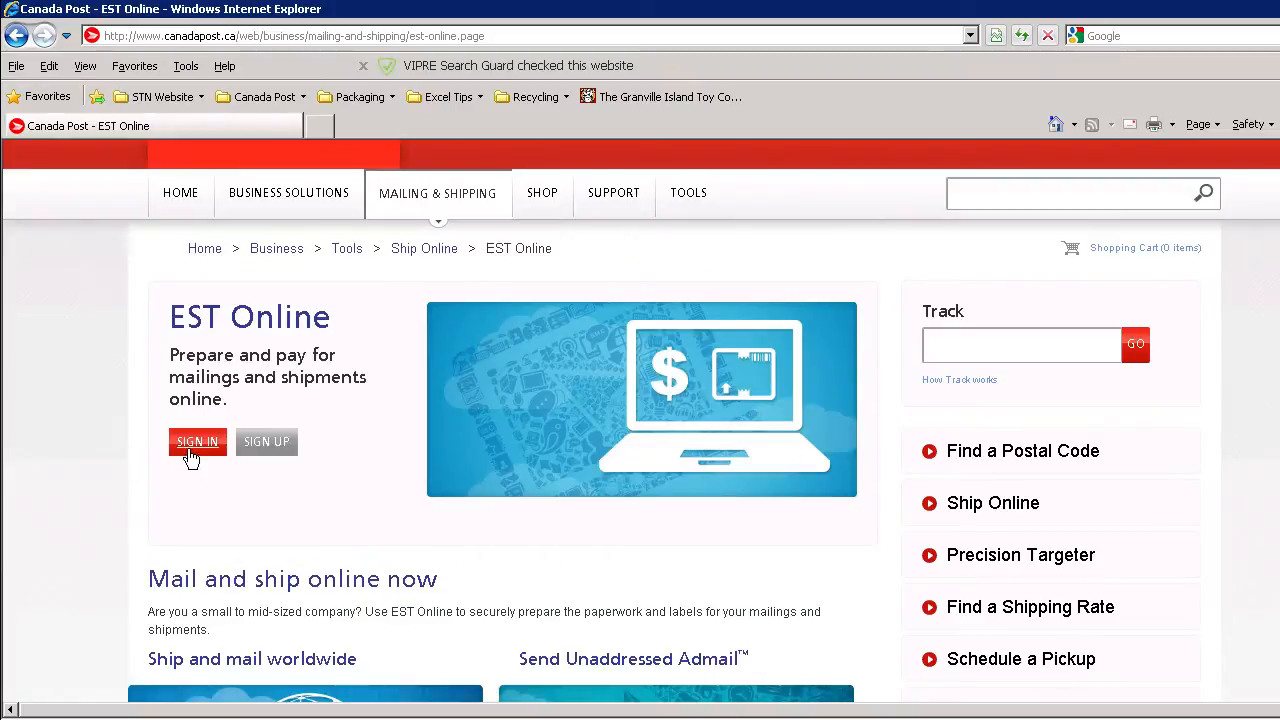
left_click(191, 456)
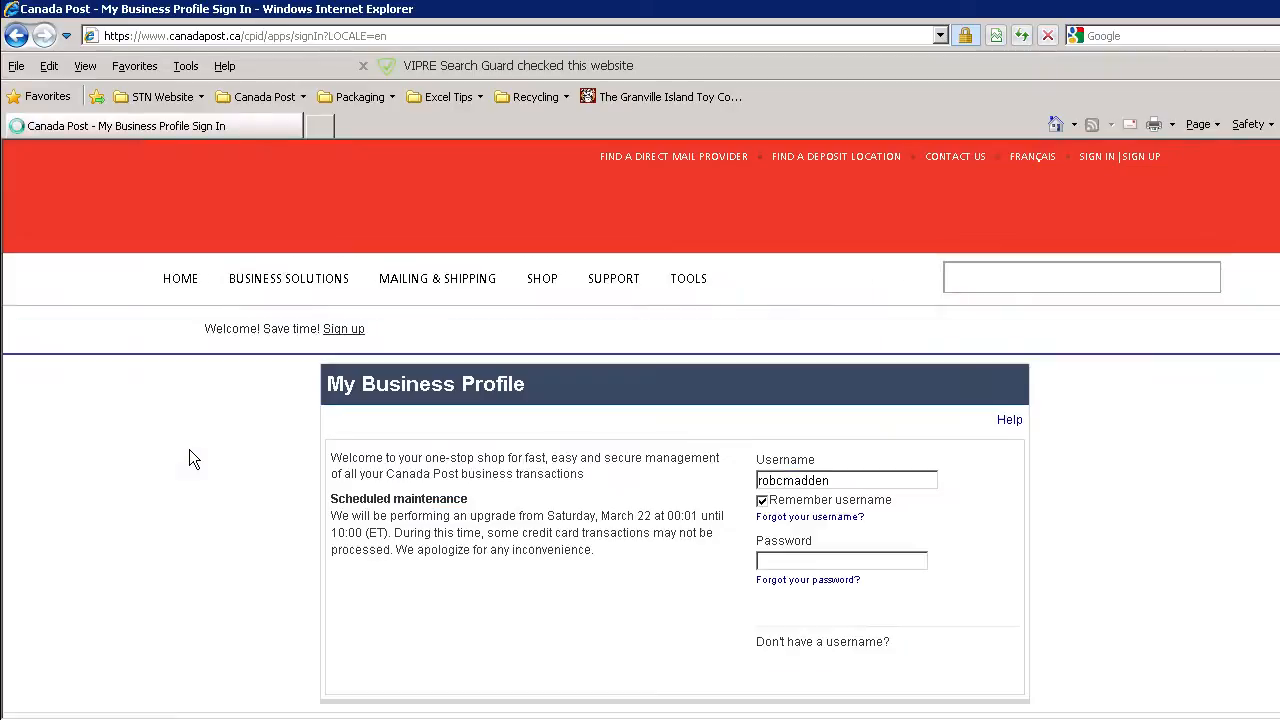
Enter the account password for the remembered username and sign in to the business profile.
left_click(881, 553)
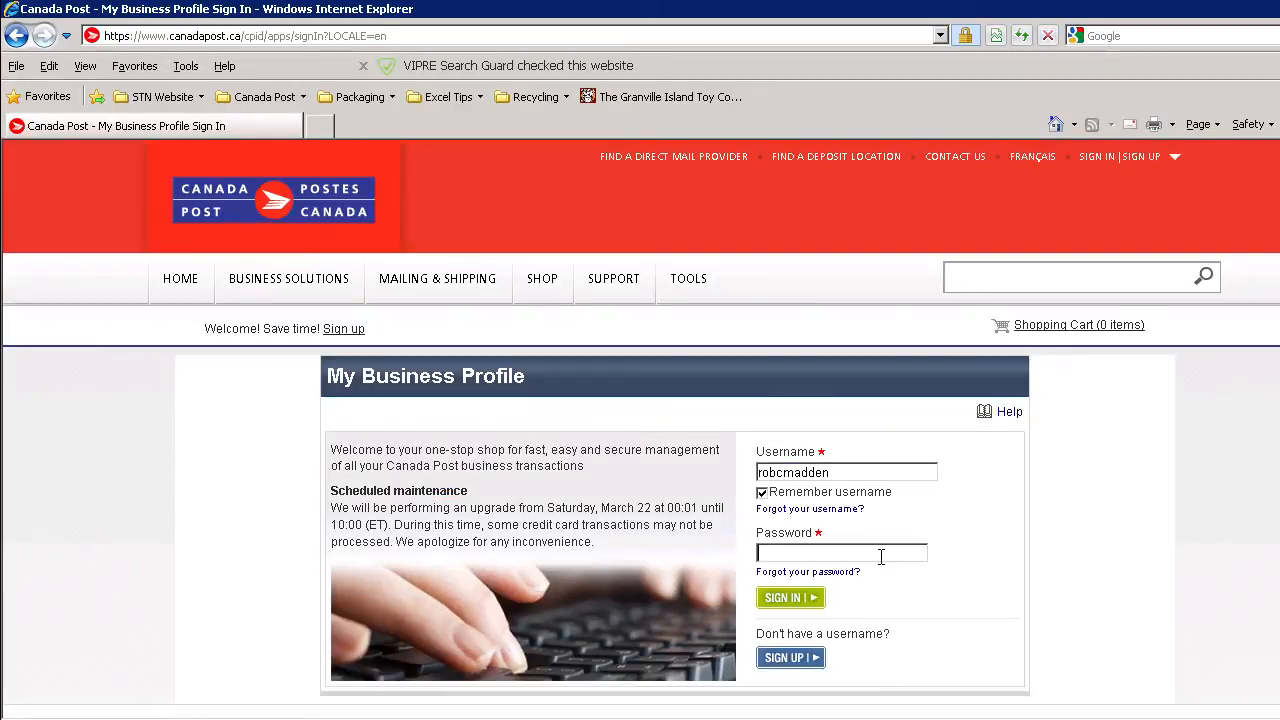
type("••••••••")
key("Return")
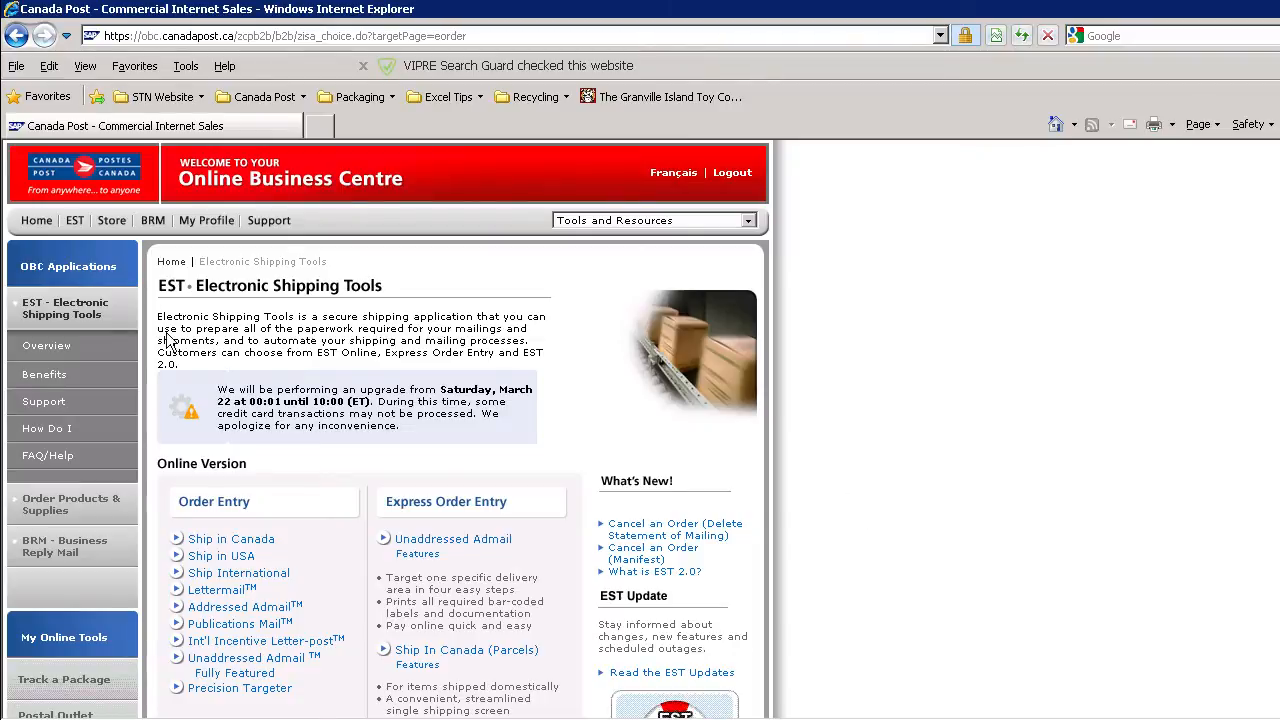
Start a new Ship in Canada order under the online Order Entry options.
scroll(197, 430, "down", 2)
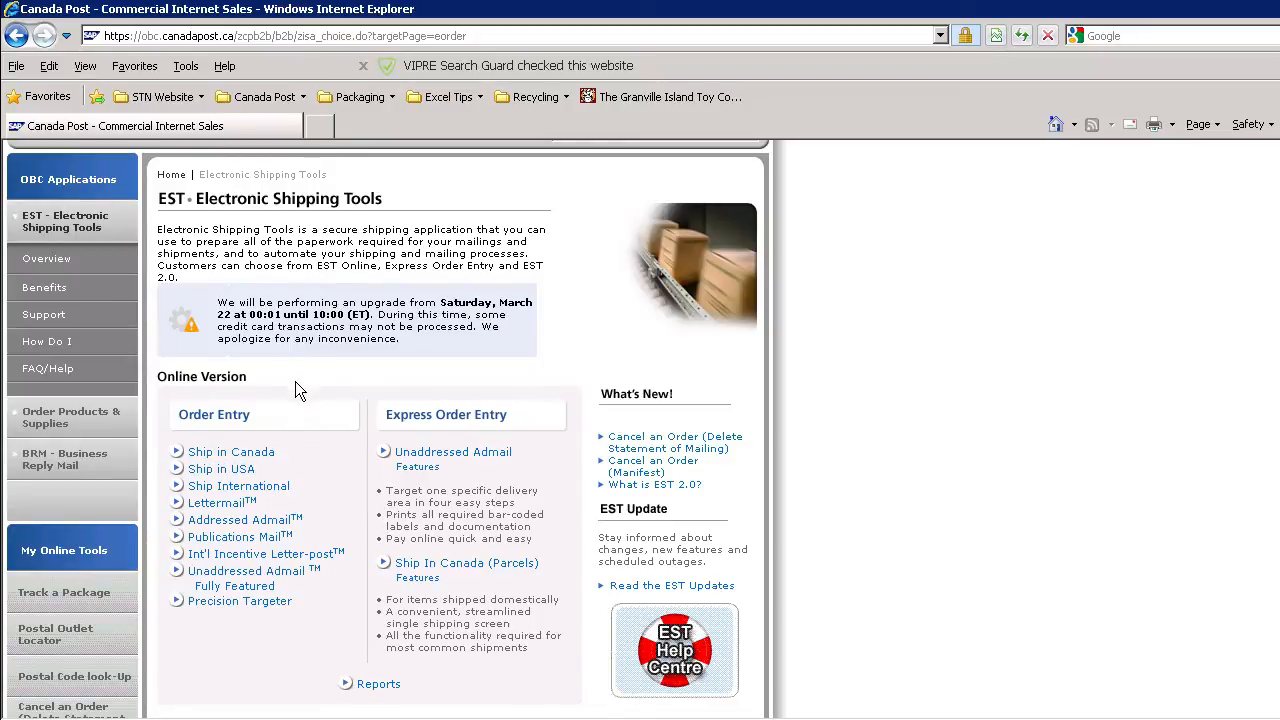
left_click(260, 454)
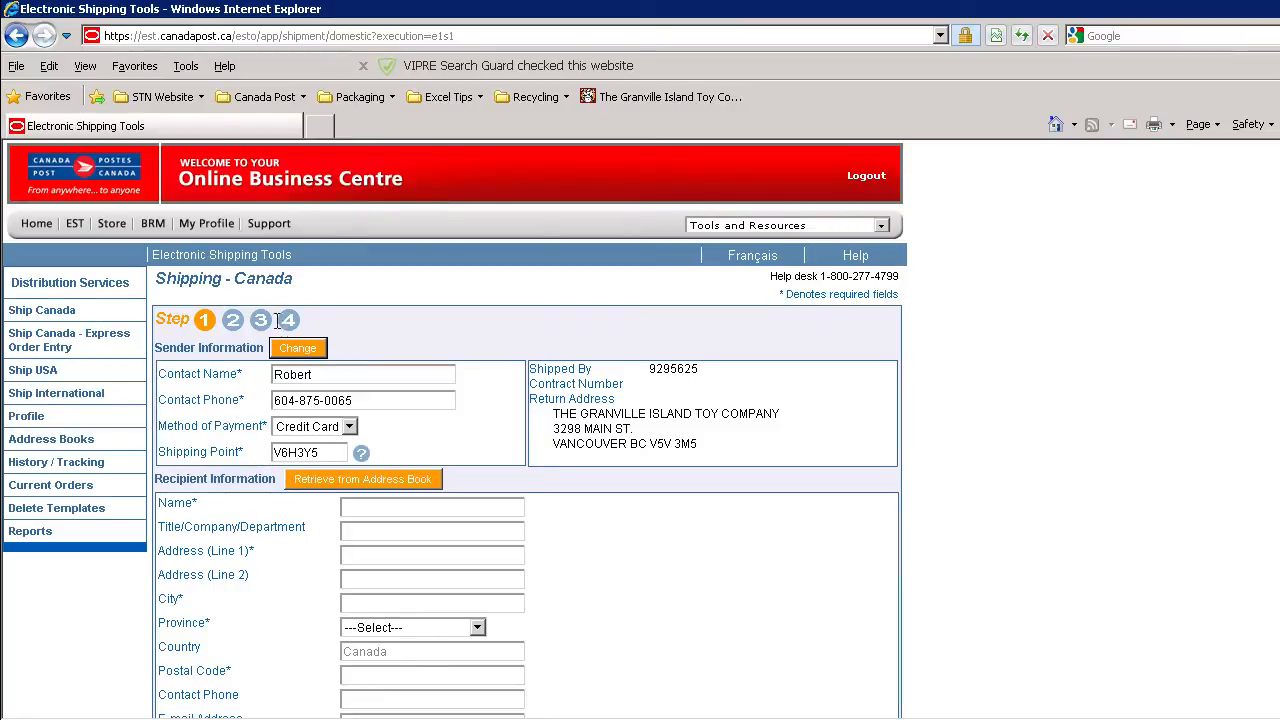
Enter the recipient's full name and first address line in the recipient information.
scroll(332, 346, "down", 2)
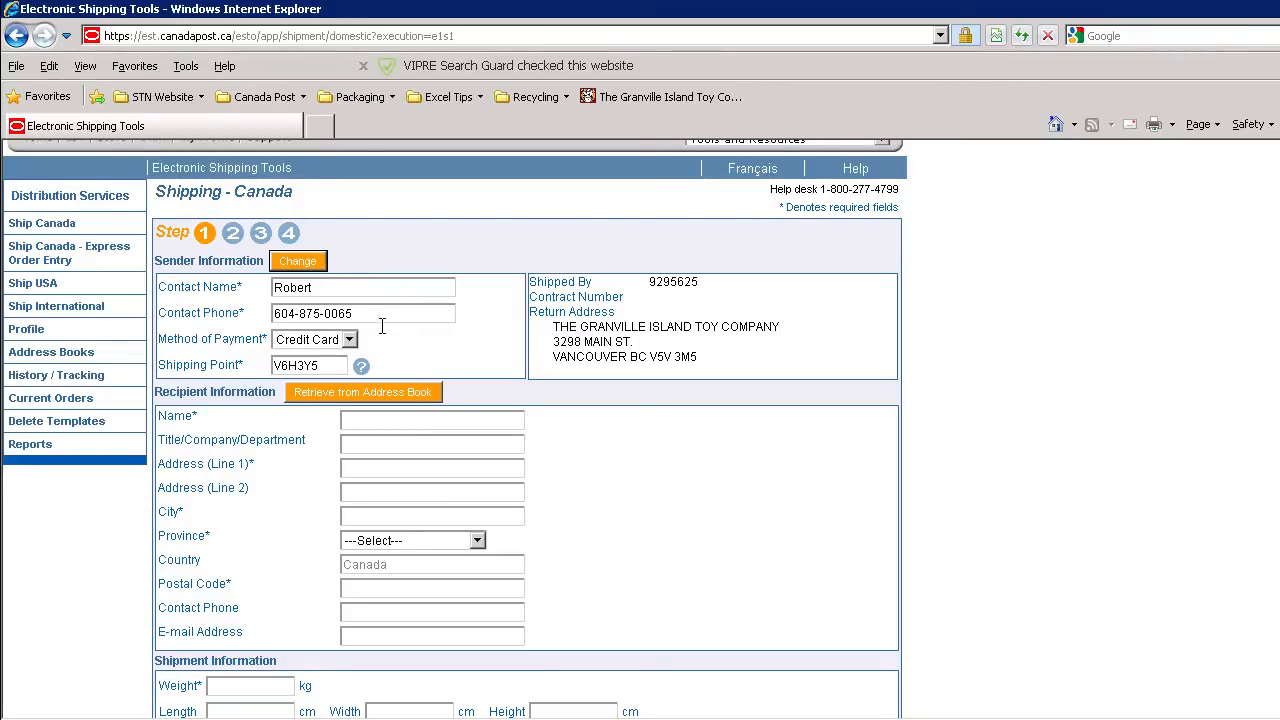
scroll(490, 331, "down", 2)
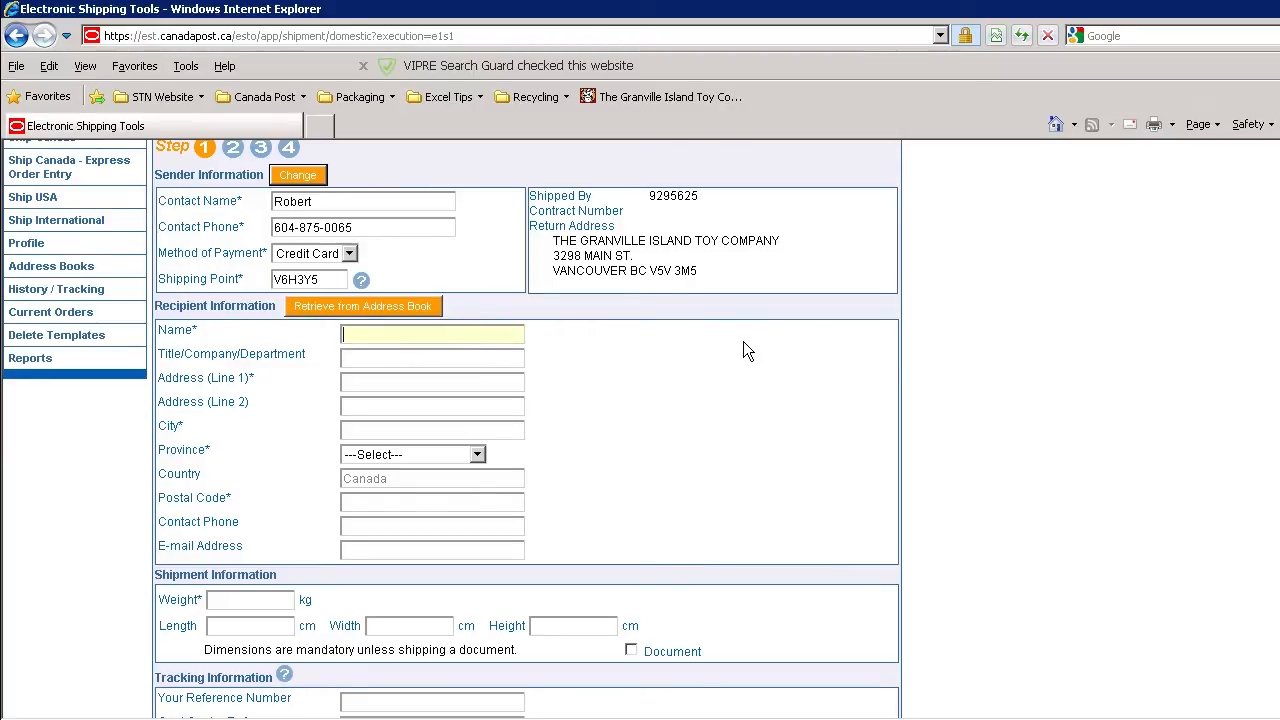
key("Tab")
key("Tab")
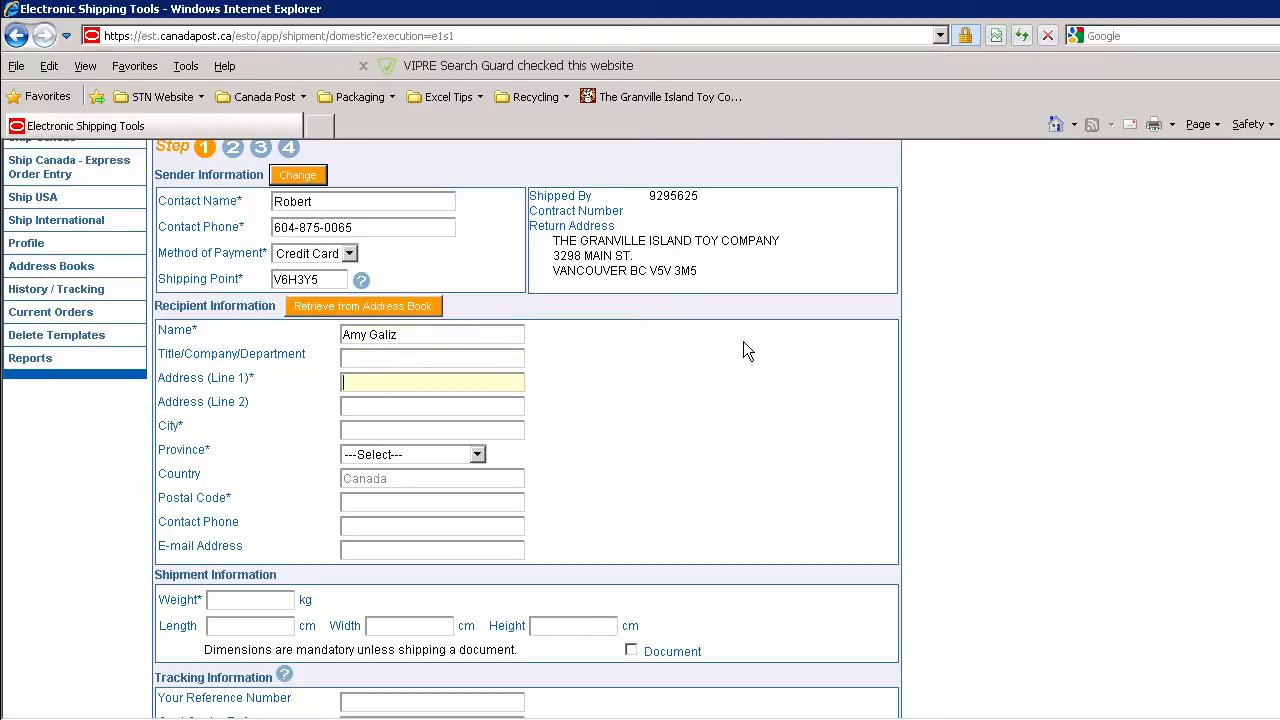
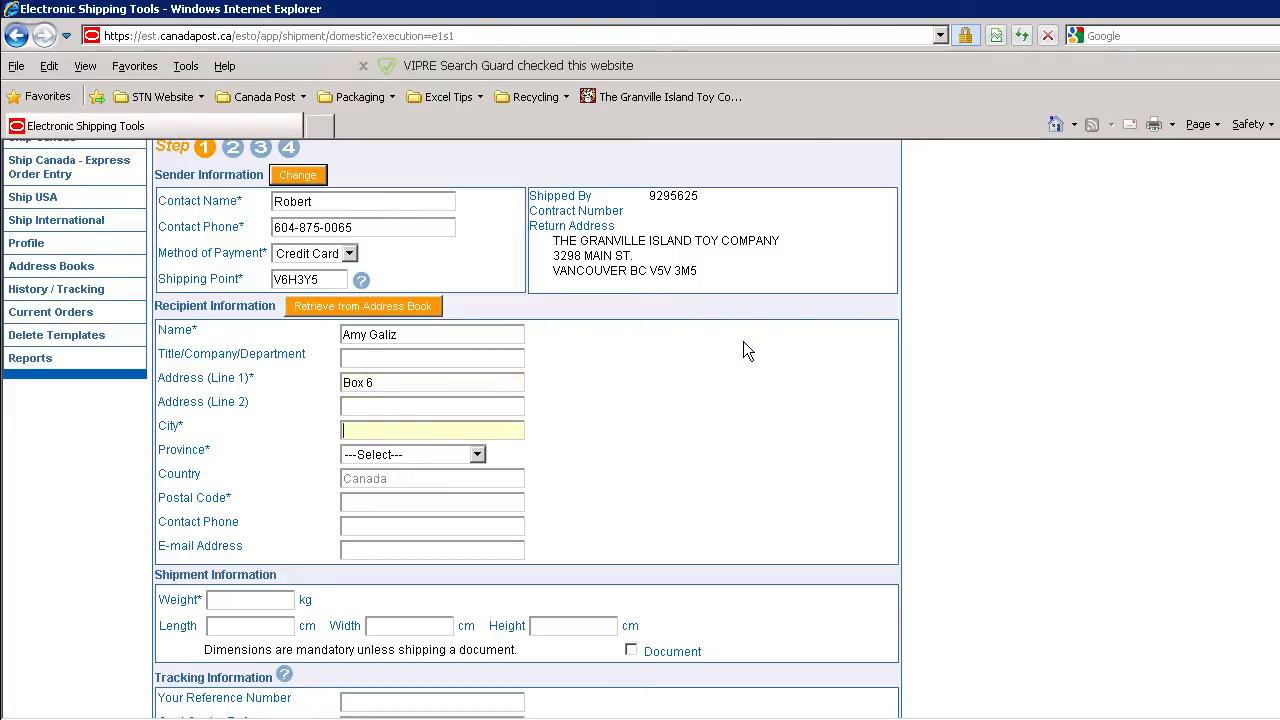
type("Sturgis")
Fill in the recipient's city, province and postal code.
key("Tab")
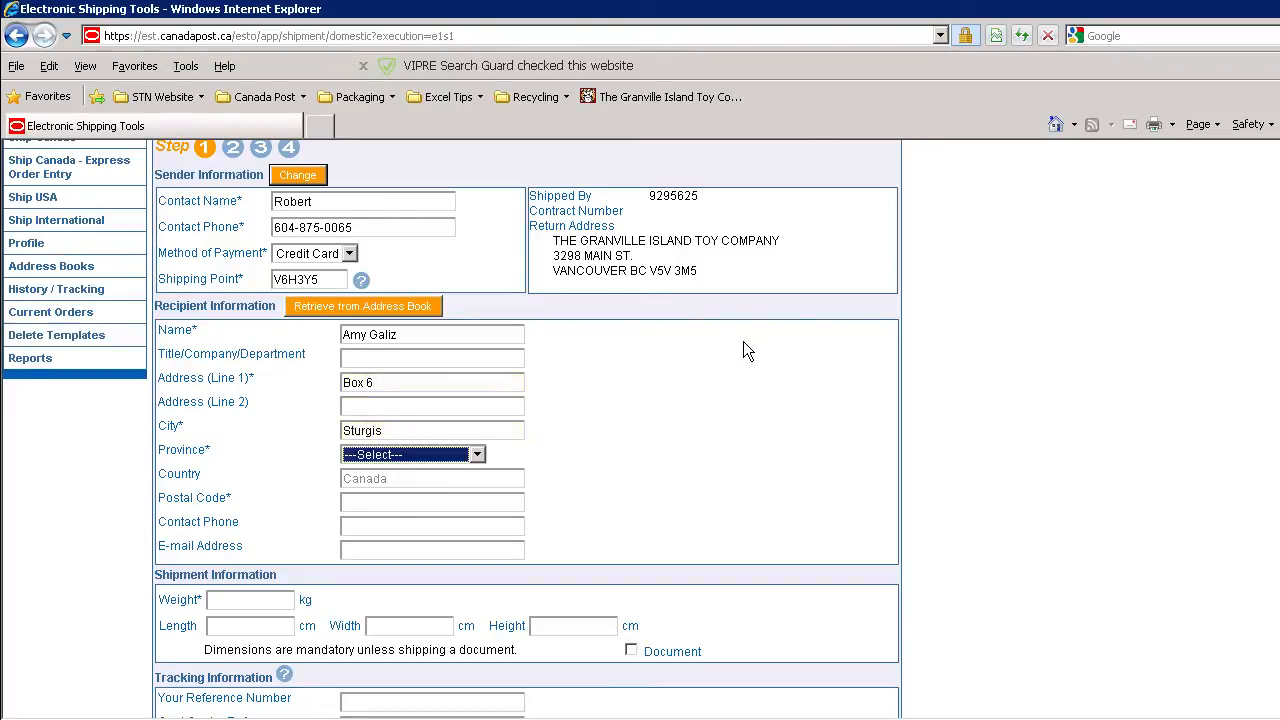
key("s")
key("Tab")
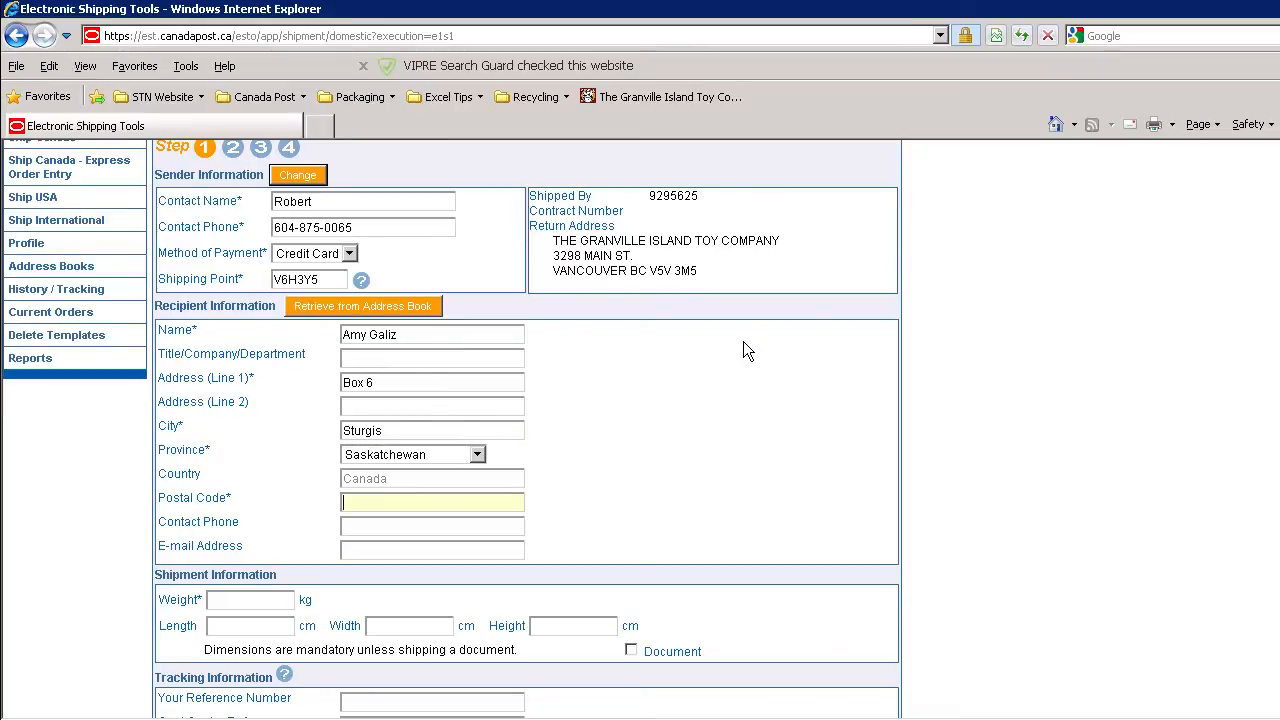
type("S0A 4A0")
key("Tab")
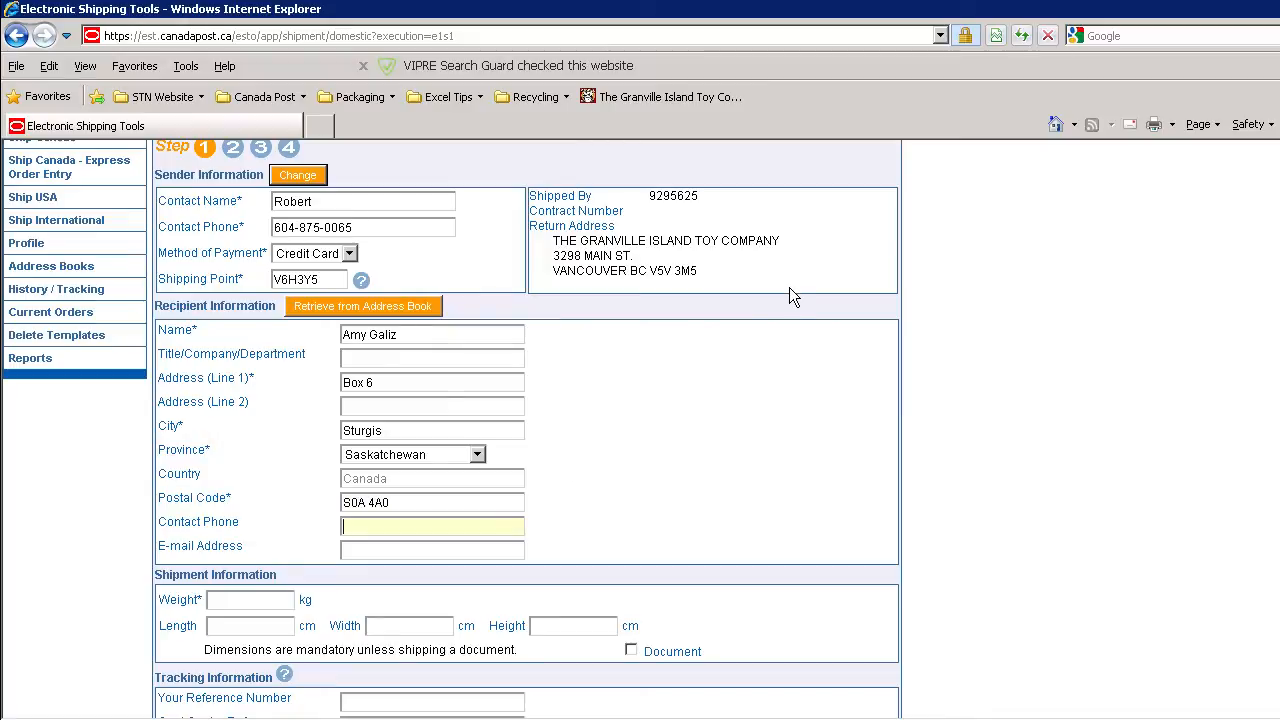
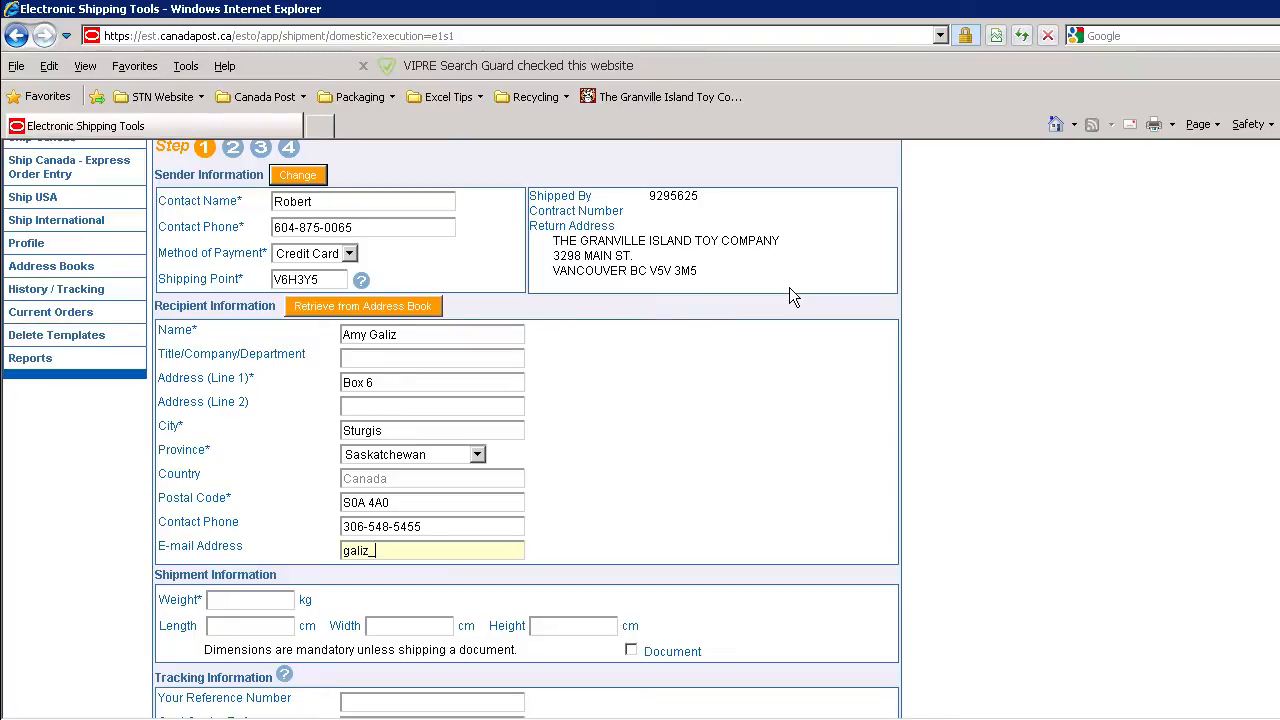
Set the shipment weight to 0.4 kg and its dimensions to 21 cm length, 18.5 cm width and 9 cm height.
scroll(308, 538, "down", 1)
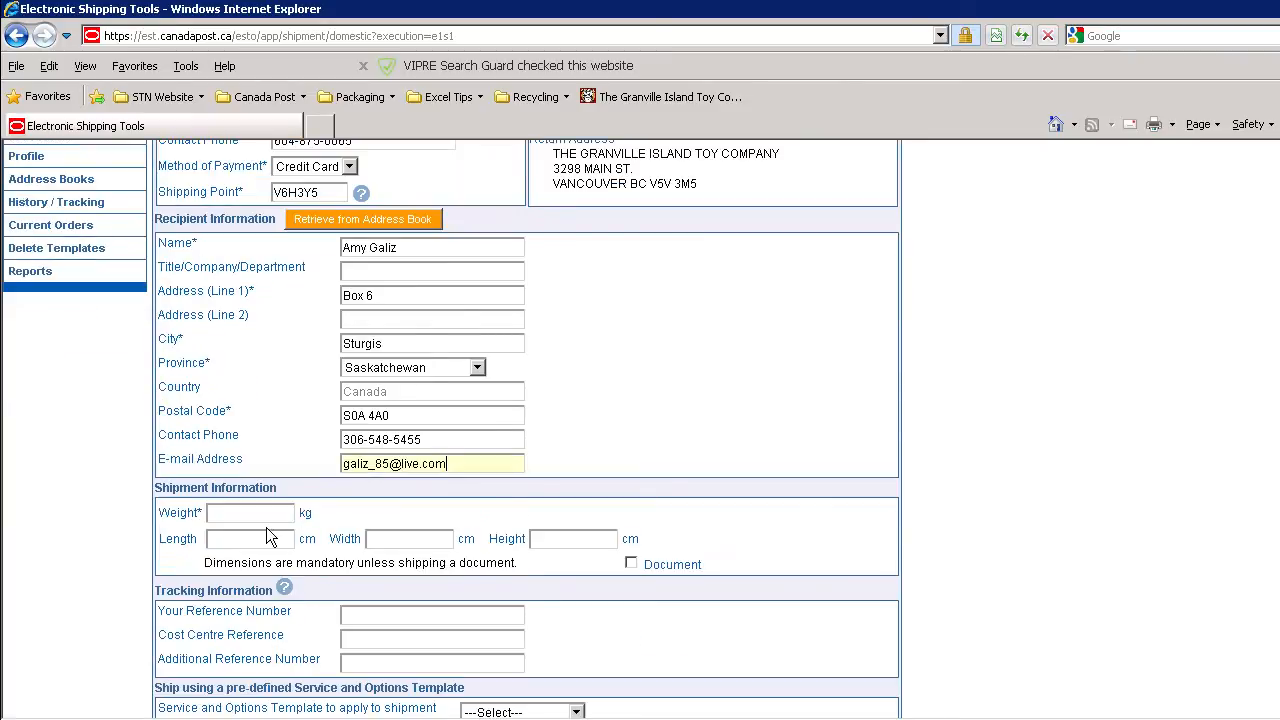
key("Tab")
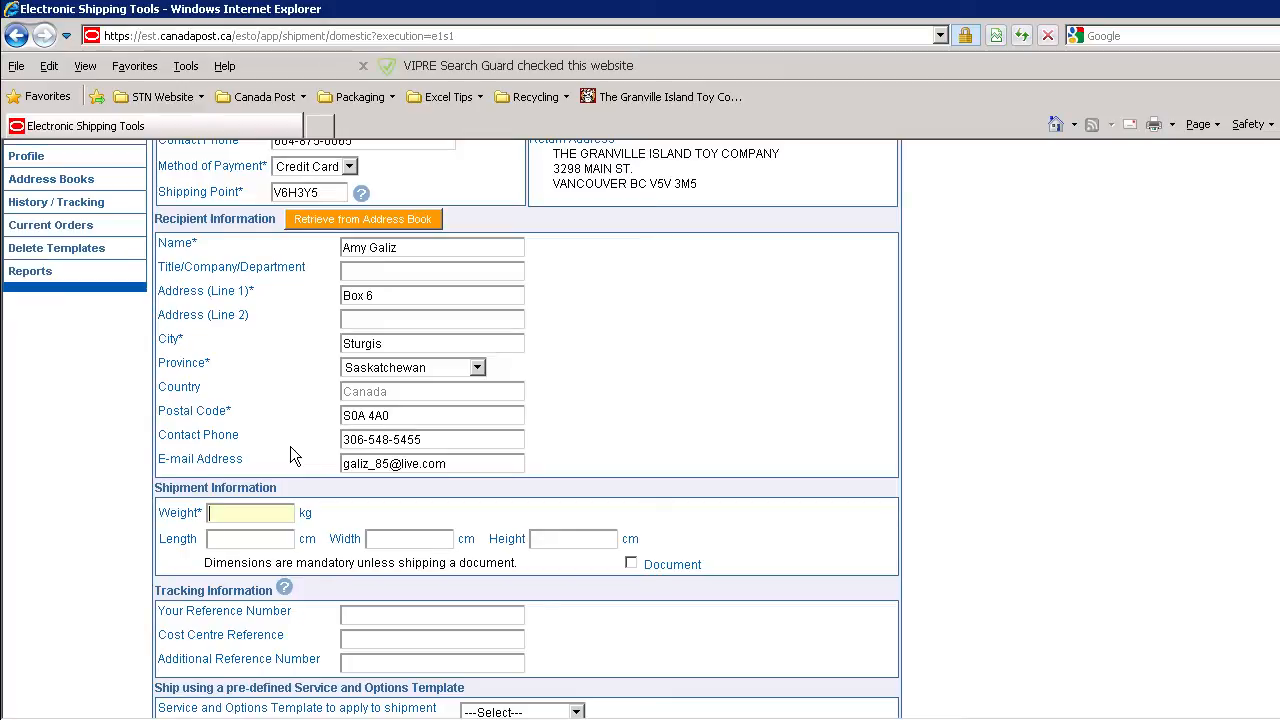
type("0.4")
left_click(248, 540)
type("21")
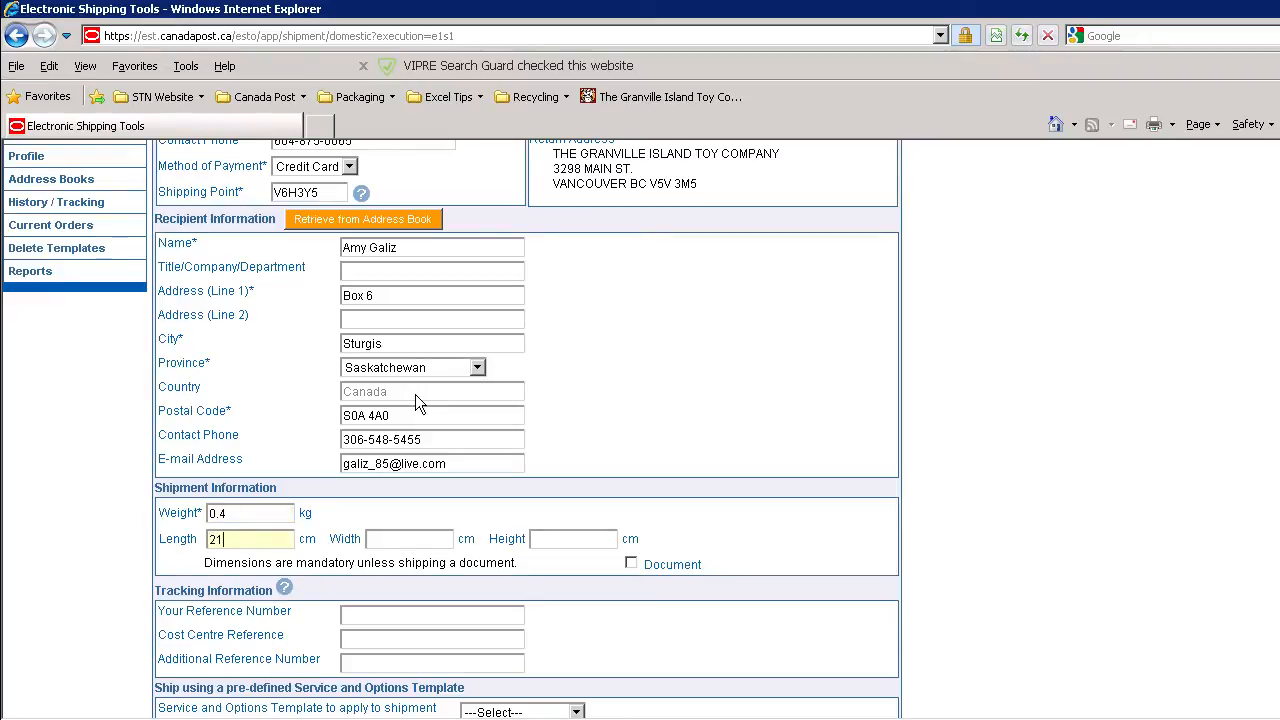
type("18.5")
key("Tab")
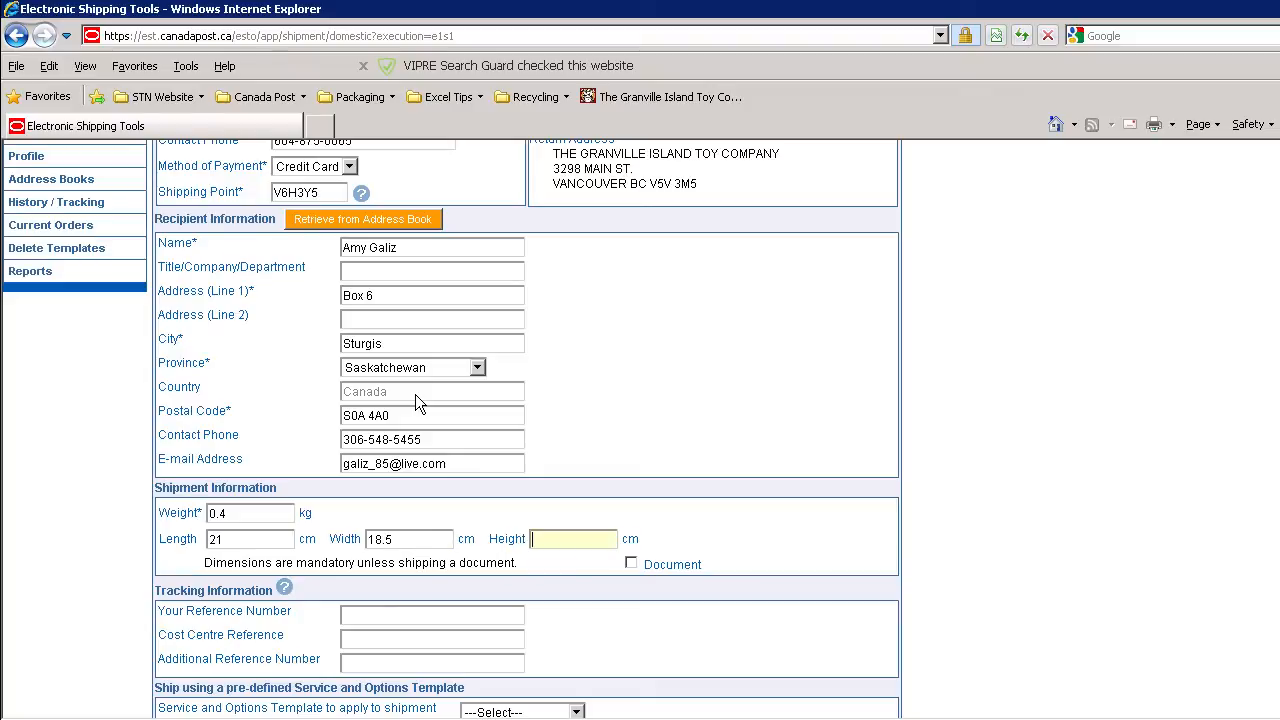
type("9")
Enter the order's number as Your Reference Number in the tracking information.
left_click(346, 614)
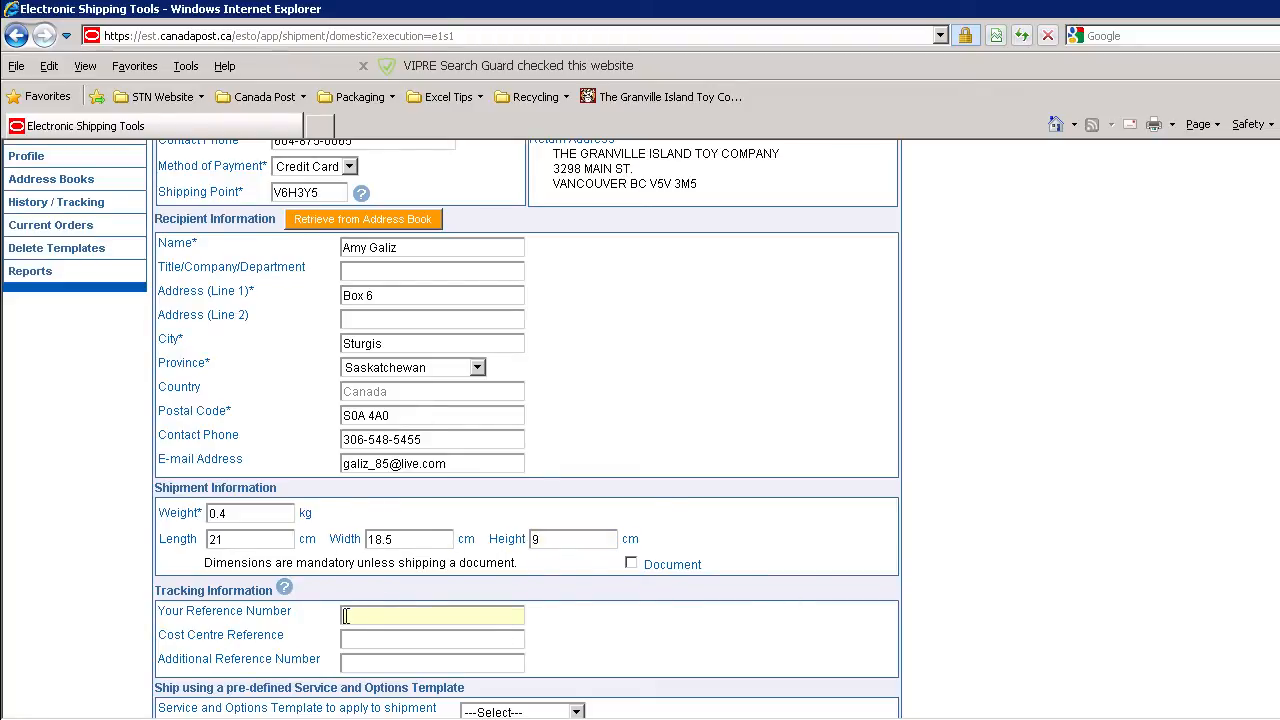
scroll(332, 614, "down", 2)
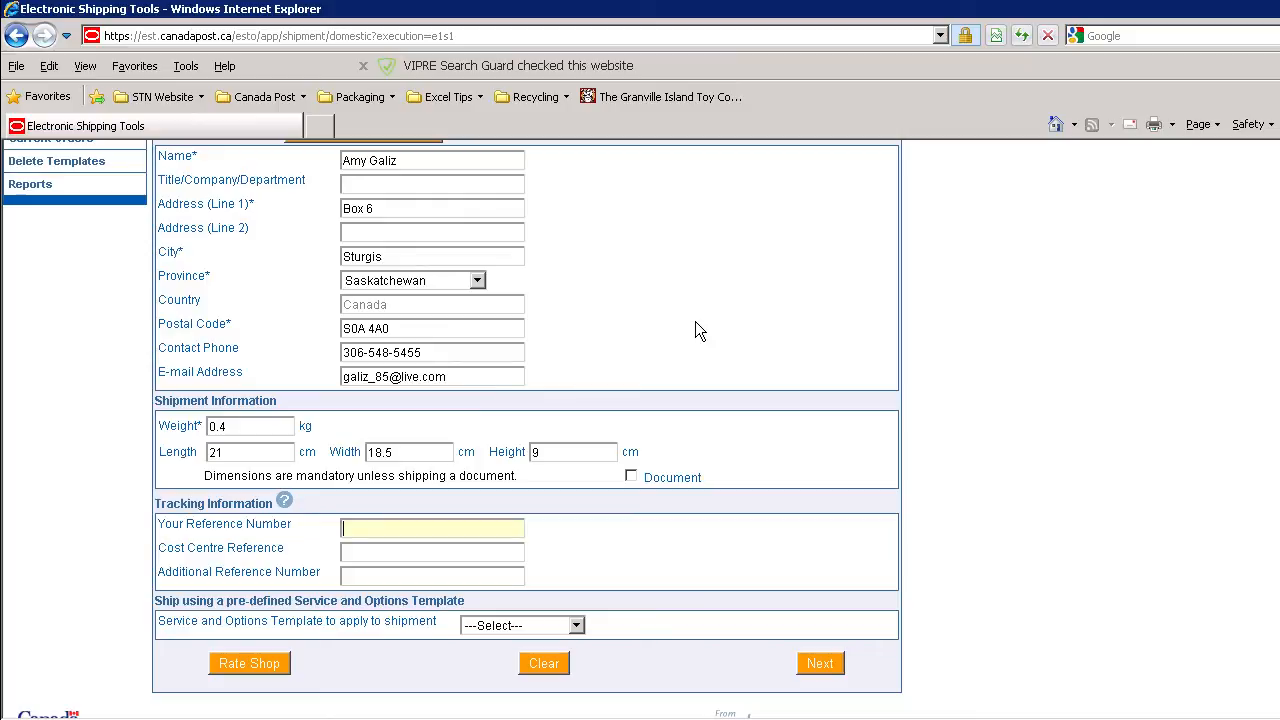
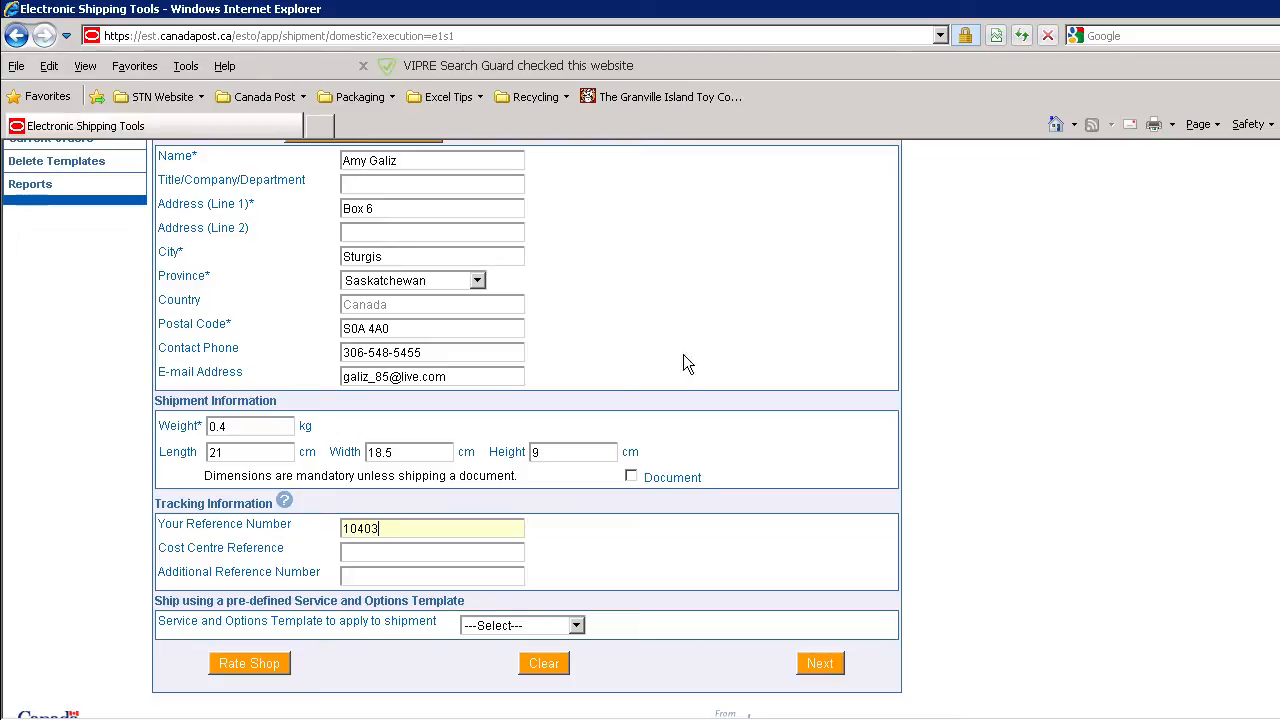
Enter the second reference number as the Additional Reference Number, leaving the cost centre reference blank.
left_click(434, 576)
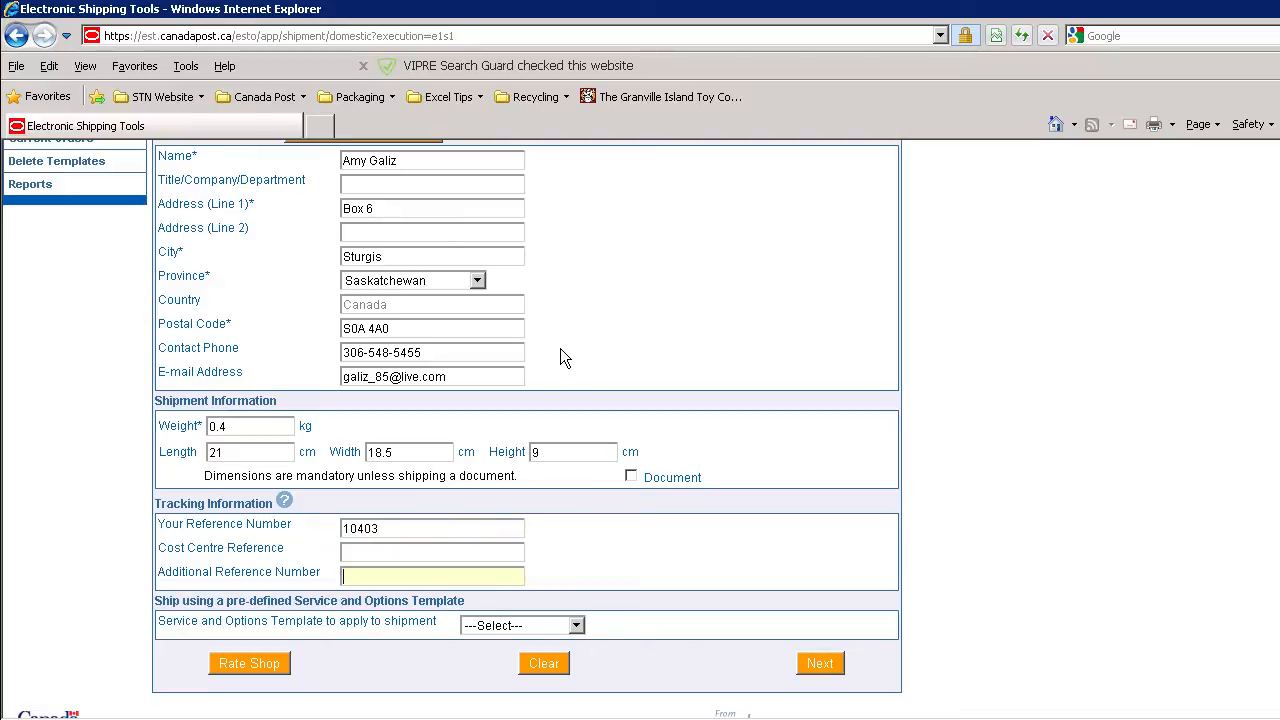
Apply the Expedited Canada service and options template to the shipment and continue to the payment page.
scroll(814, 578, "down", 2)
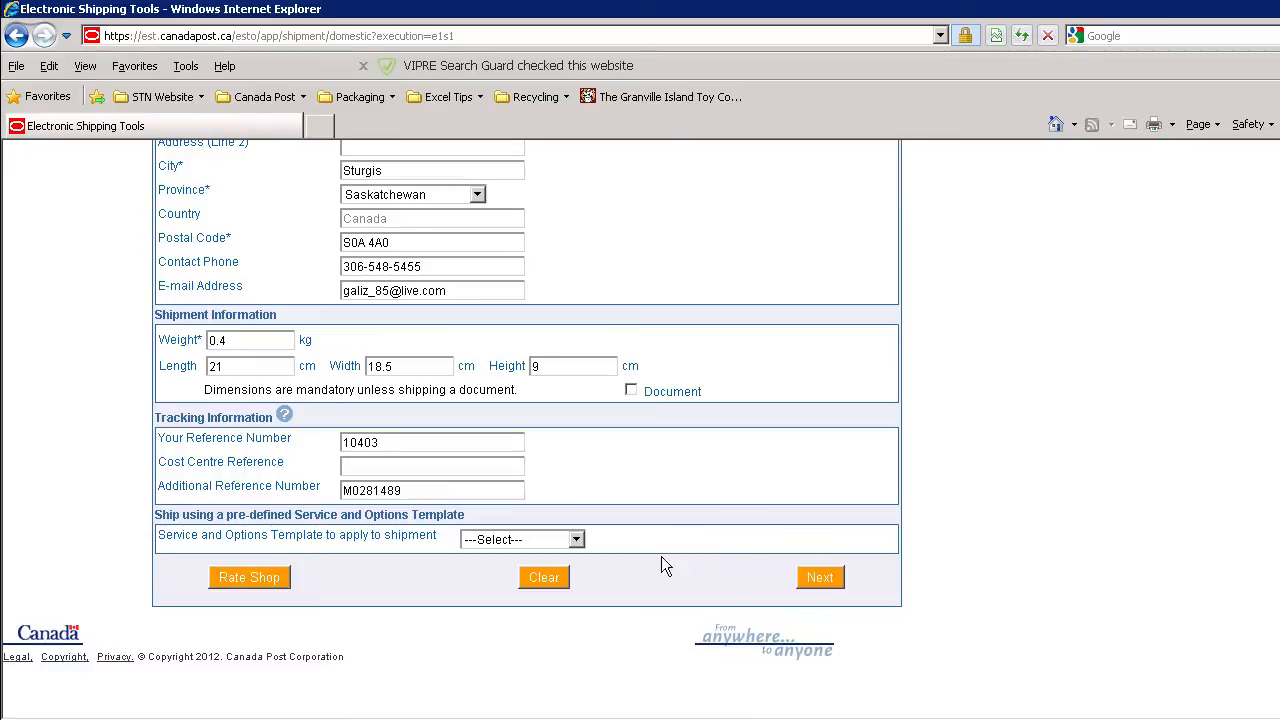
left_click(577, 541)
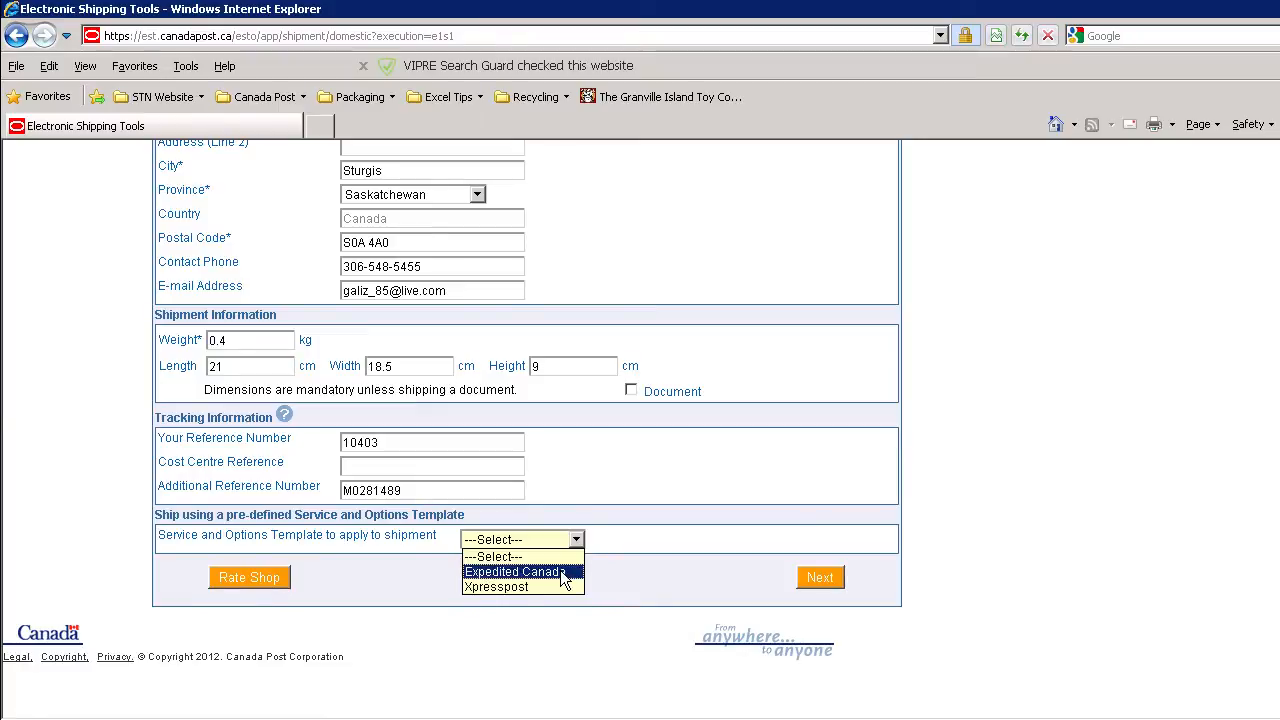
left_click(563, 572)
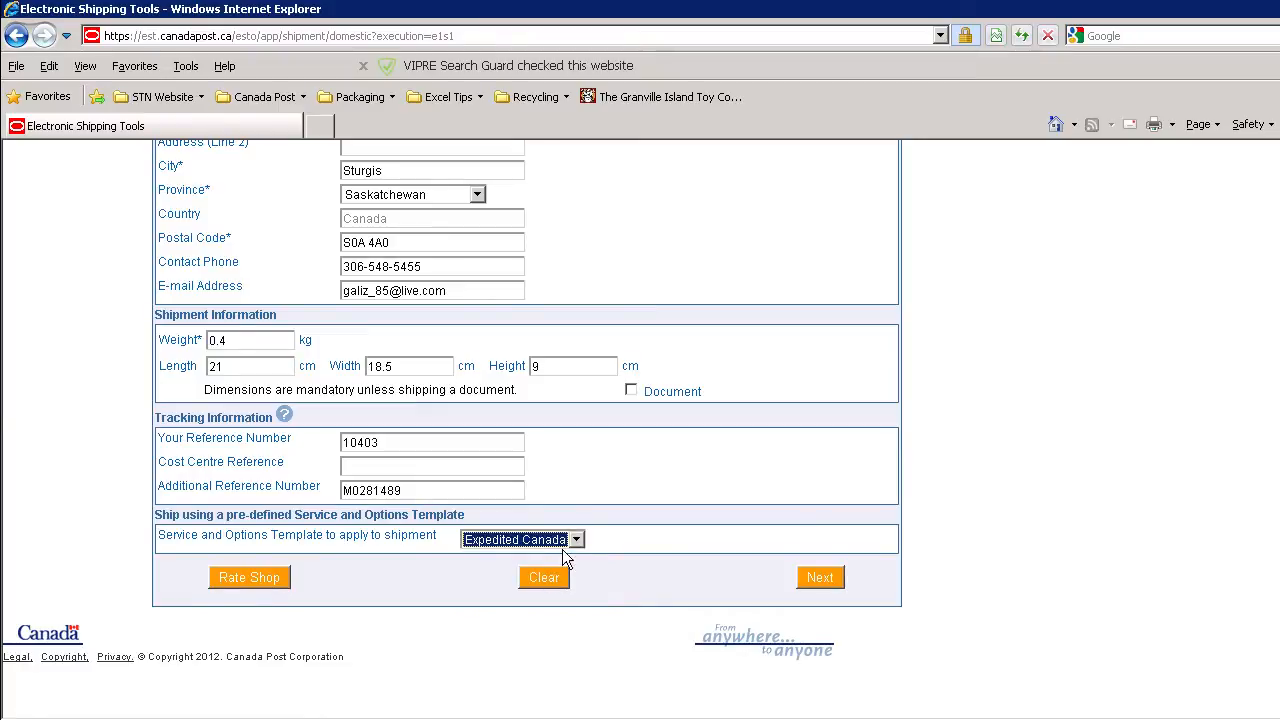
left_click(820, 583)
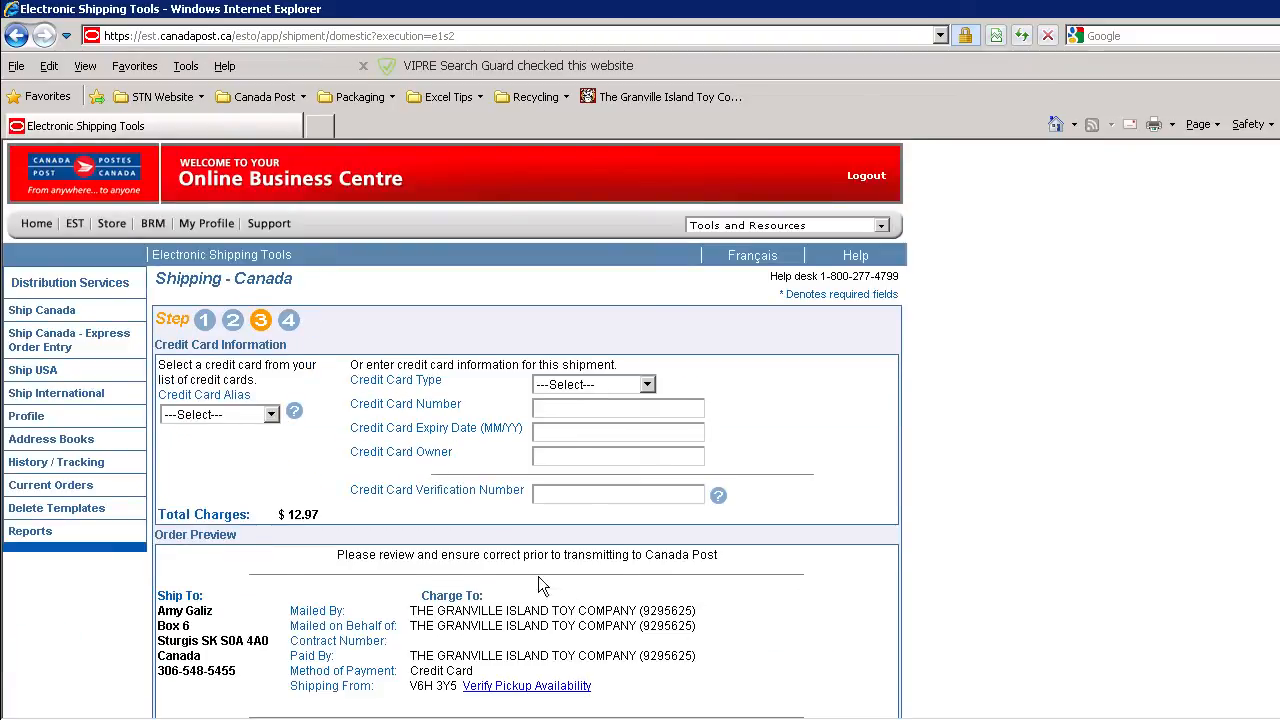
Choose the second saved credit card for payment and enter its credit card verification number.
scroll(538, 576, "down", 3)
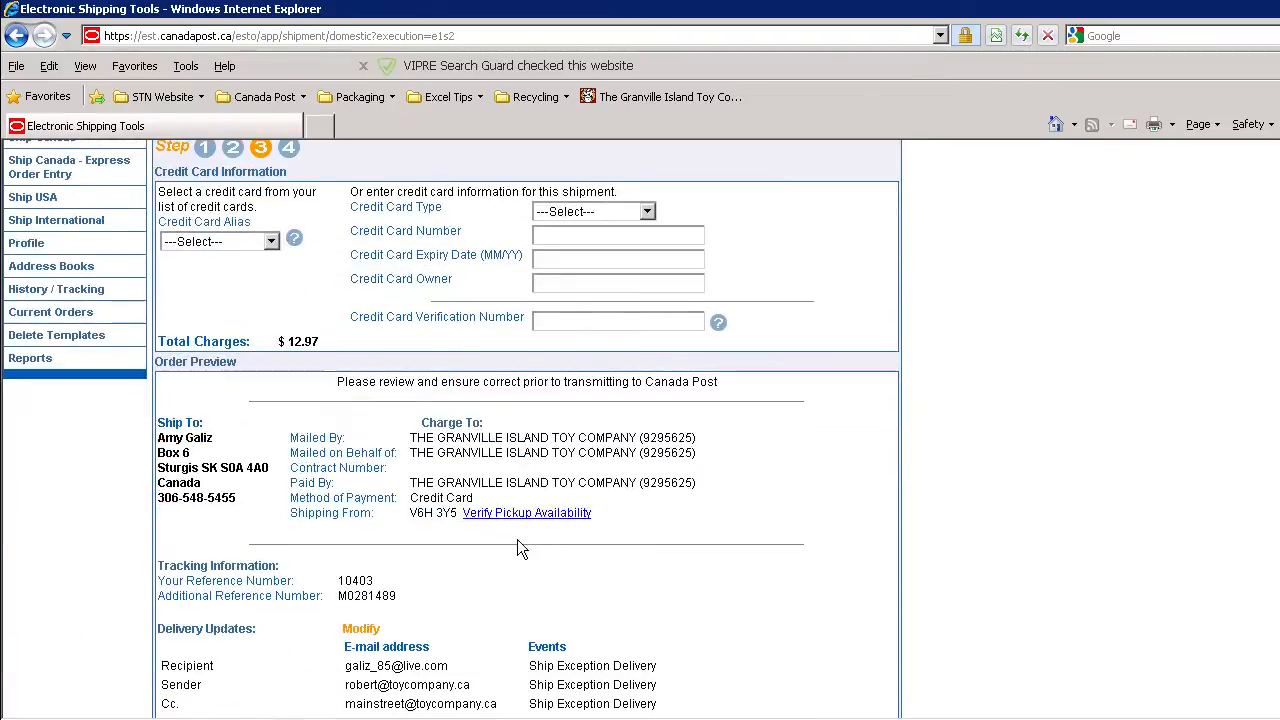
left_click(272, 242)
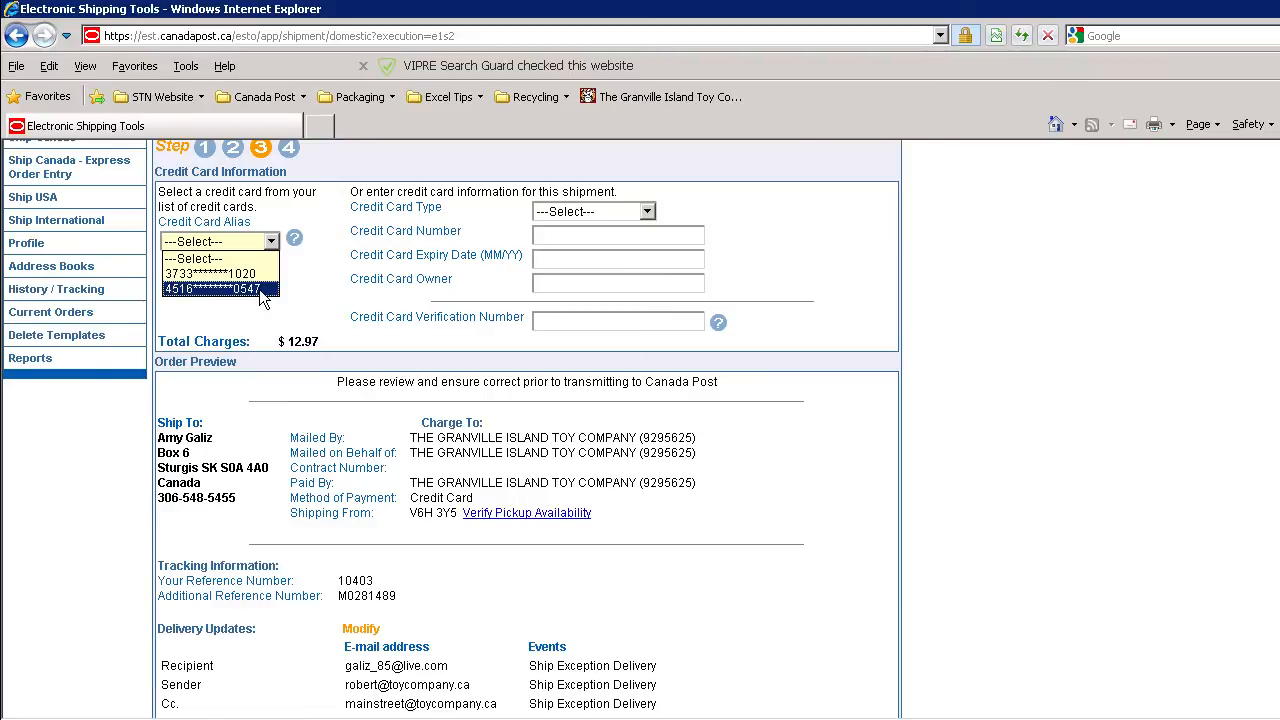
left_click(220, 289)
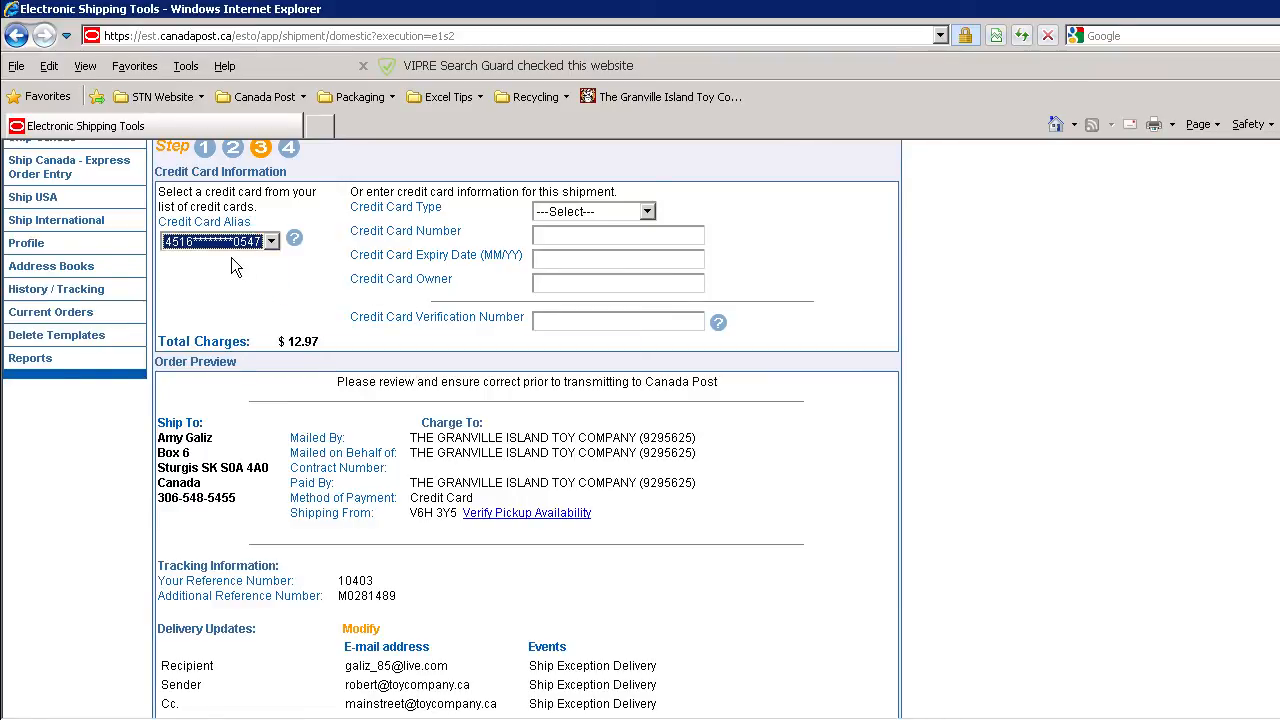
left_click(545, 321)
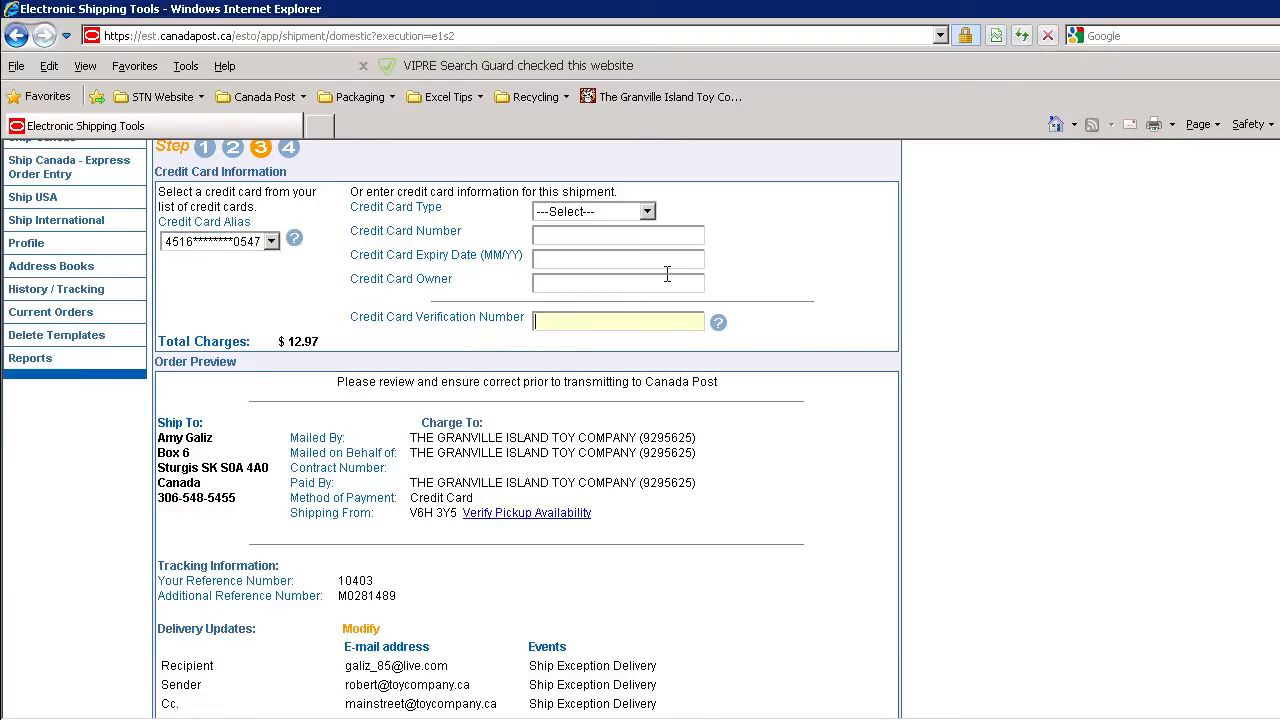
Review the order preview, checking the total charges, recipient address, tracking references, delivery updates and shipment details.
left_click(341, 362)
double_click(316, 343)
left_click(333, 342)
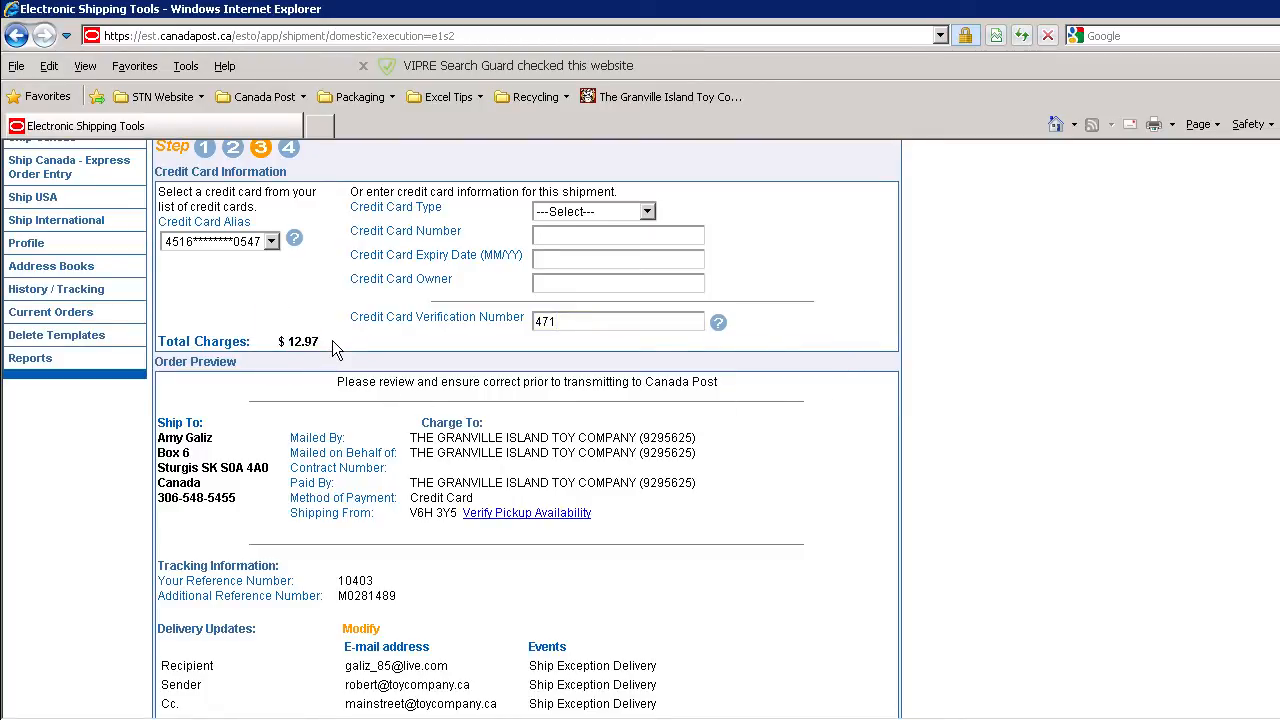
scroll(290, 362, "down", 2)
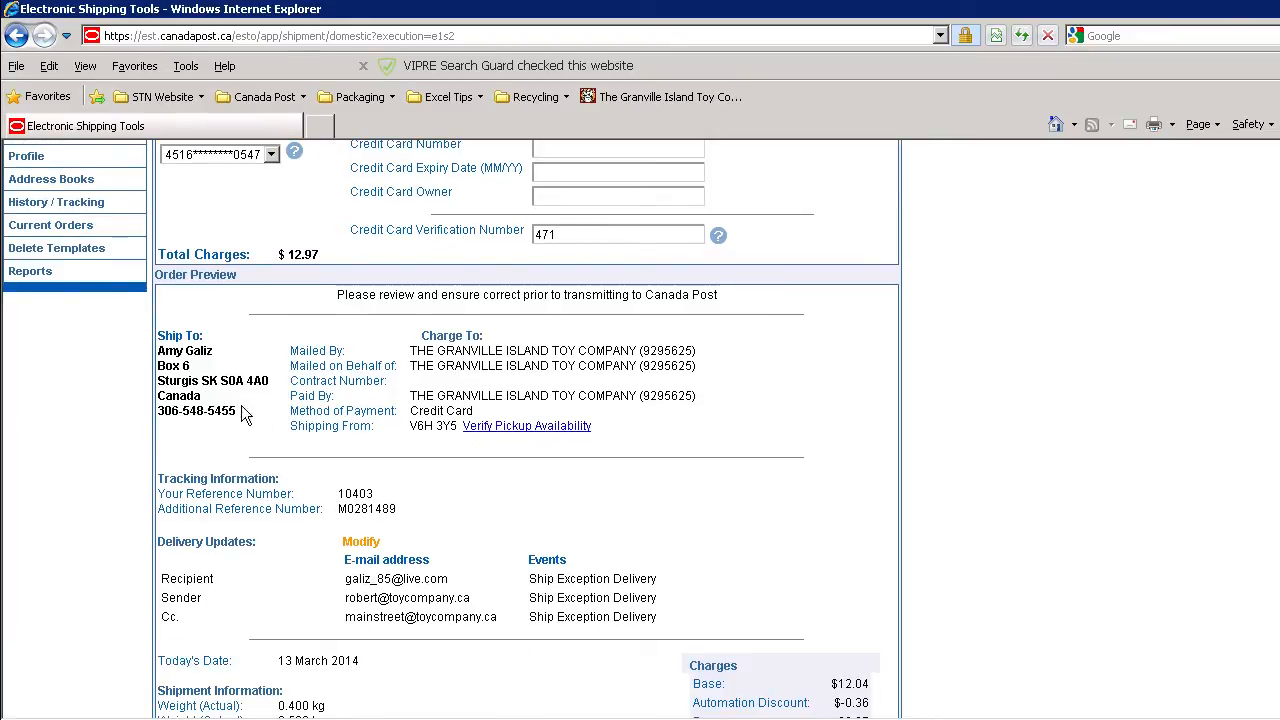
left_click_drag(242, 413, 294, 394)
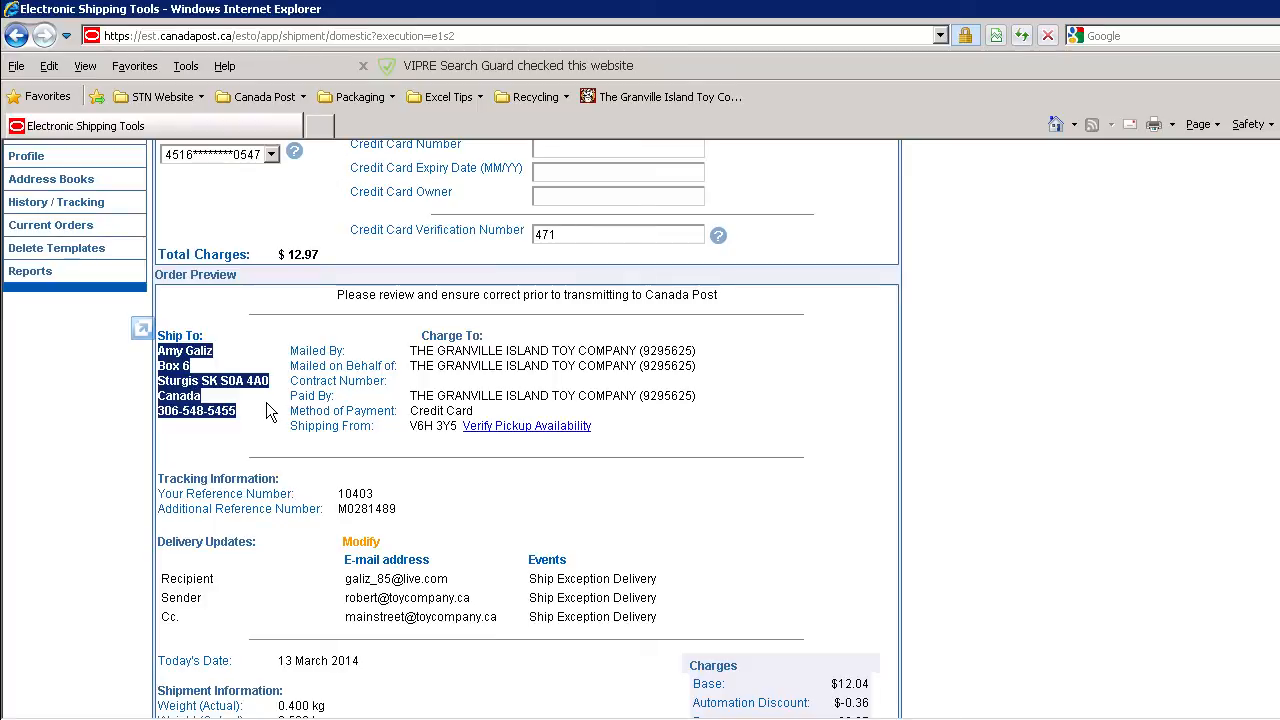
left_click(256, 431)
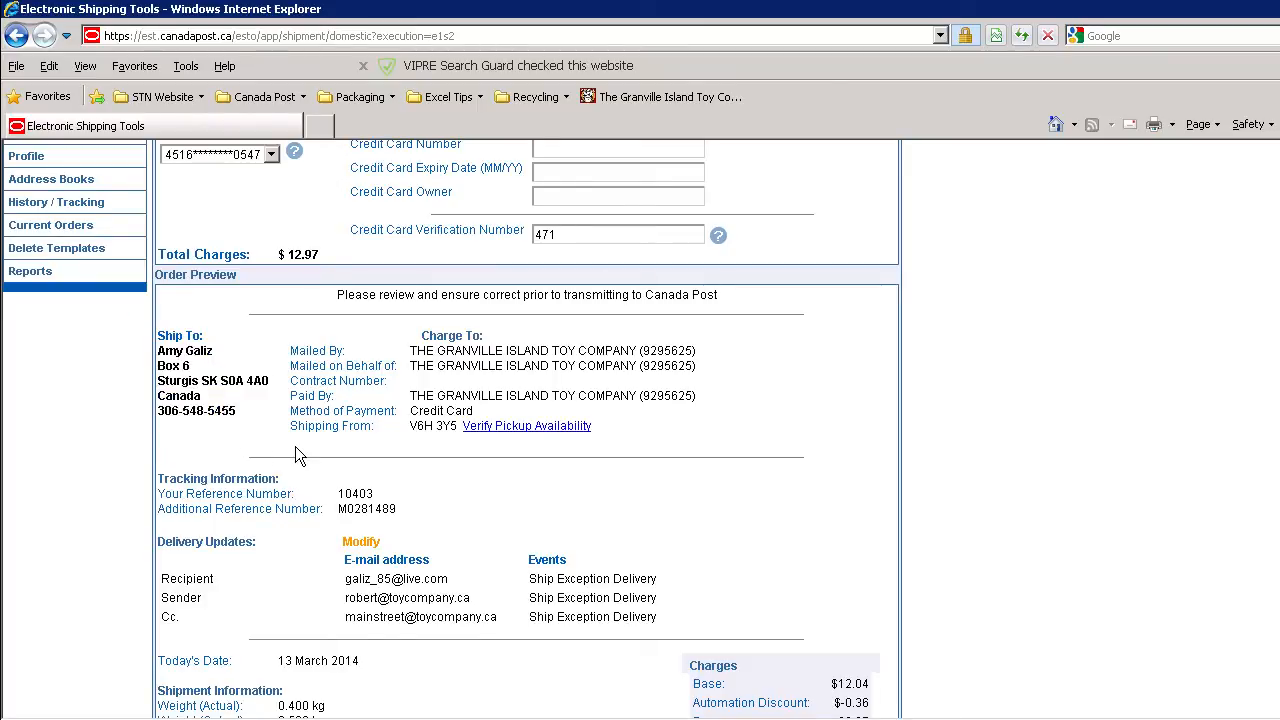
scroll(295, 450, "down", 2)
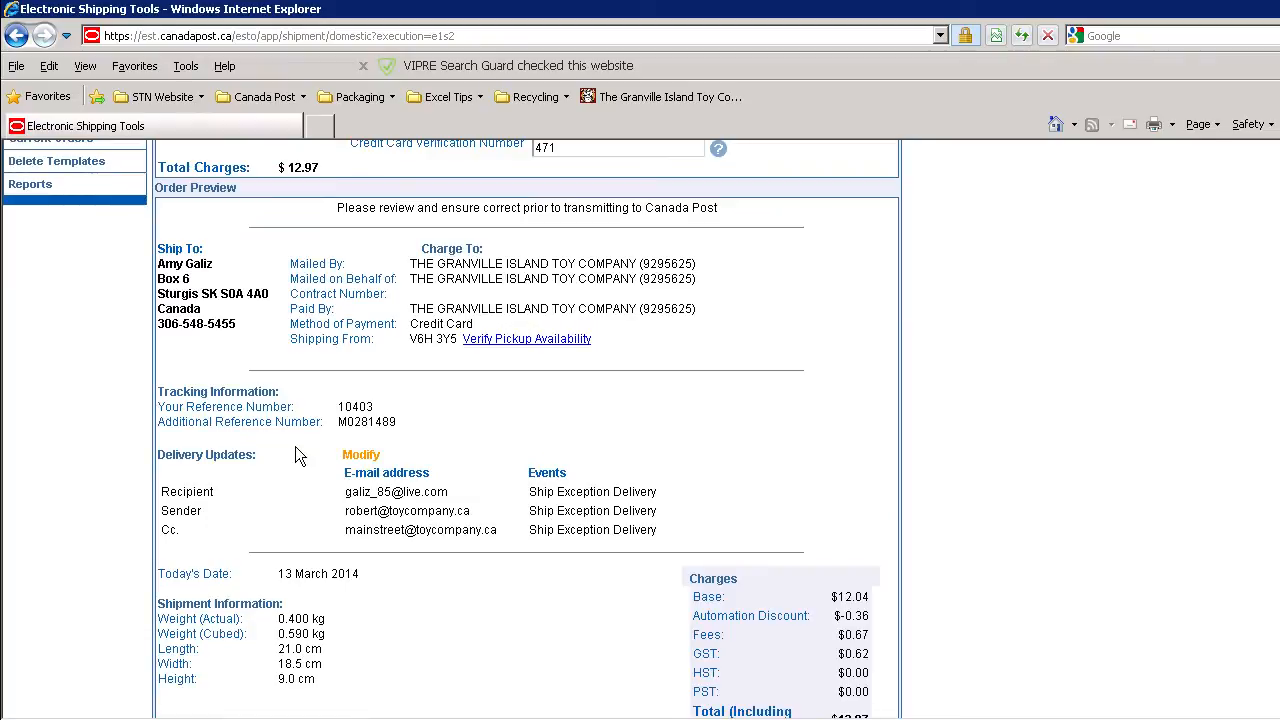
scroll(295, 455, "down", 2)
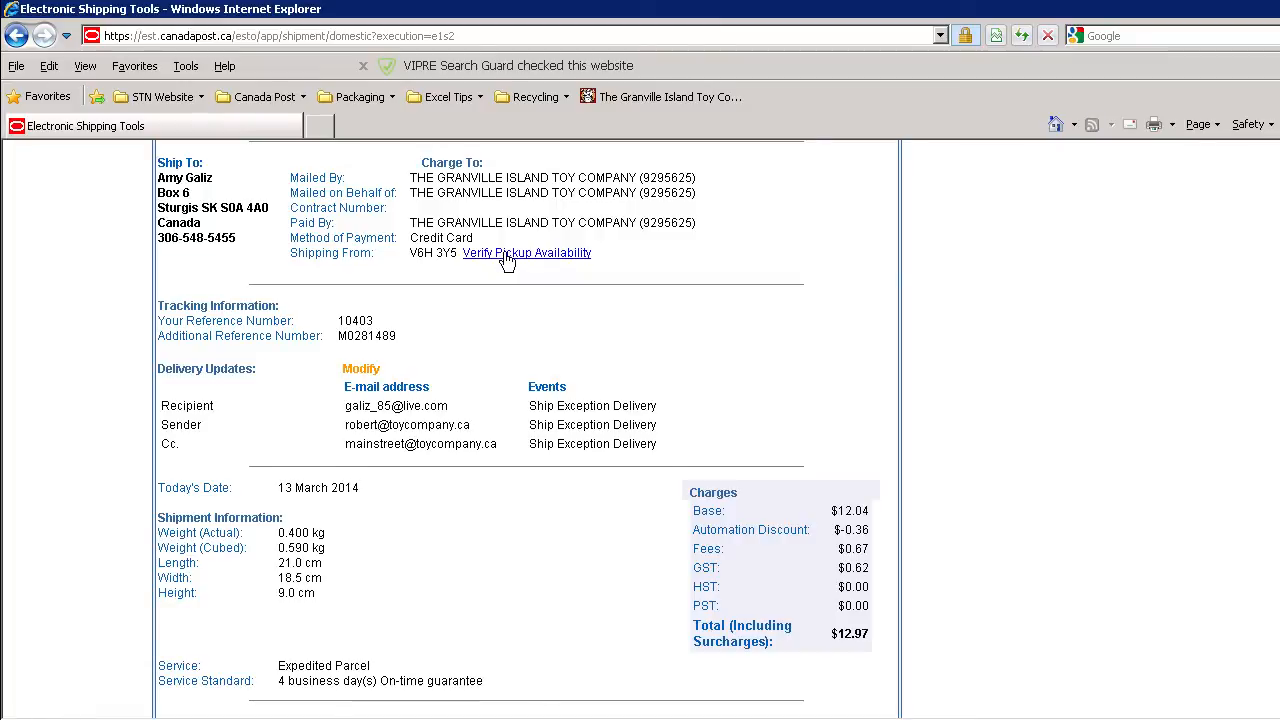
Check the rest of the order preview, from the tracking references and delivery update contacts down to the delivery option and return address.
scroll(505, 262, "down", 2)
left_click_drag(336, 240, 381, 305)
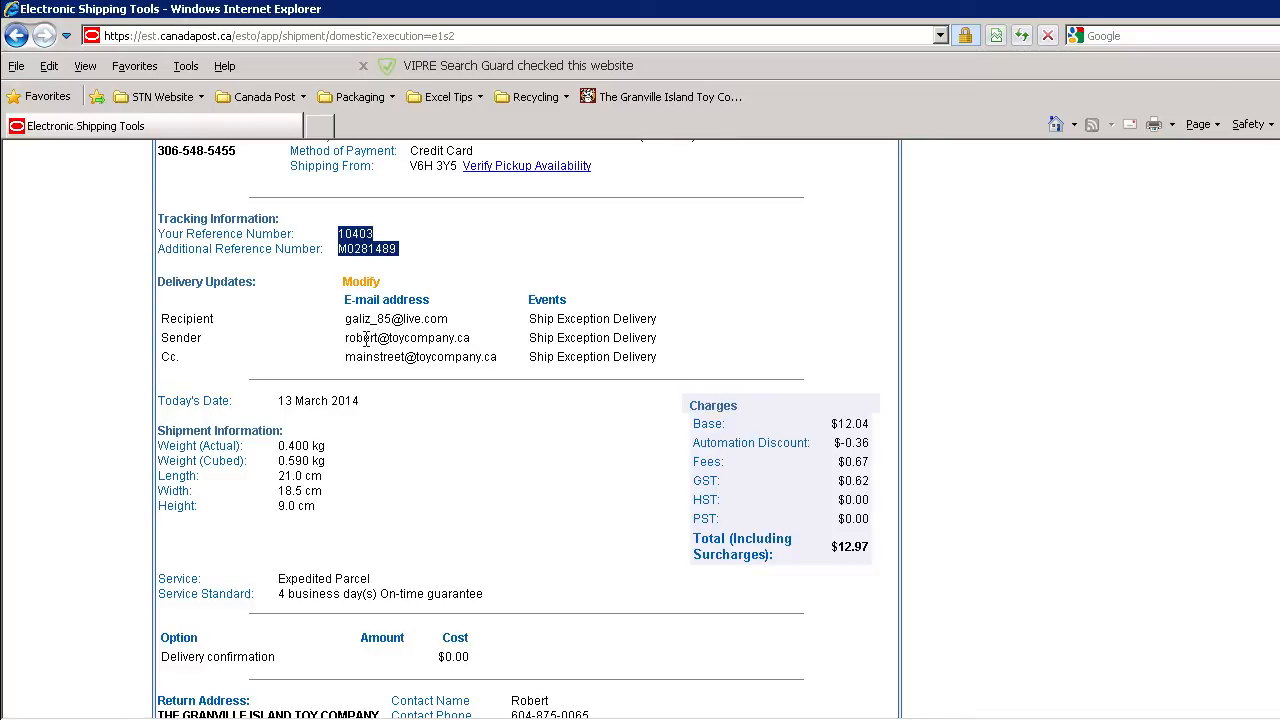
left_click(485, 355)
scroll(485, 357, "down", 2)
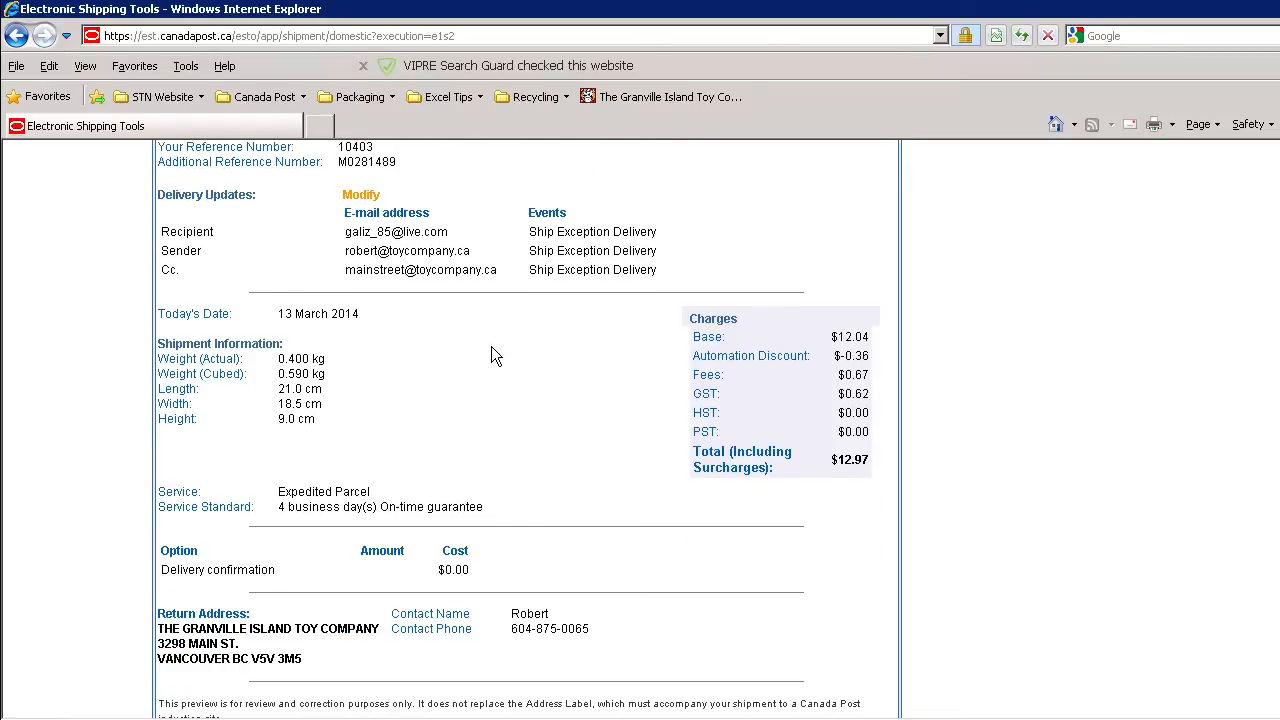
scroll(491, 355, "down", 2)
scroll(540, 343, "down", 4)
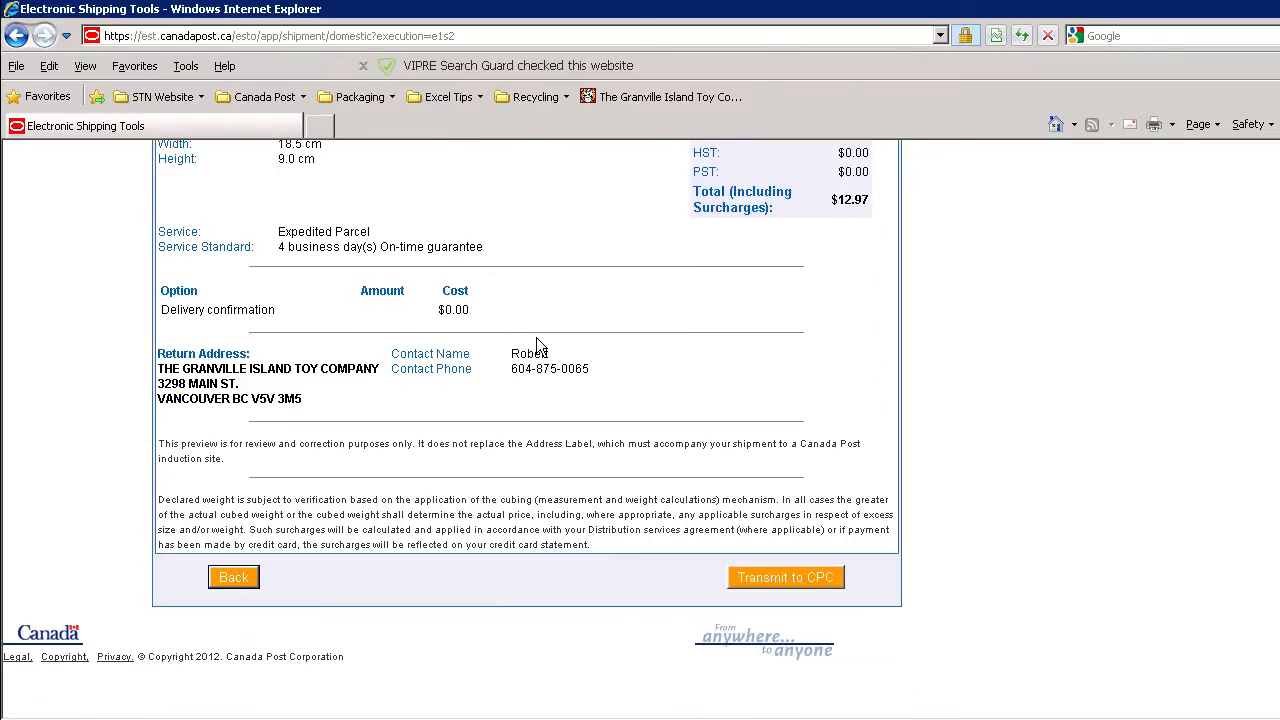
scroll(620, 252, "up", 2)
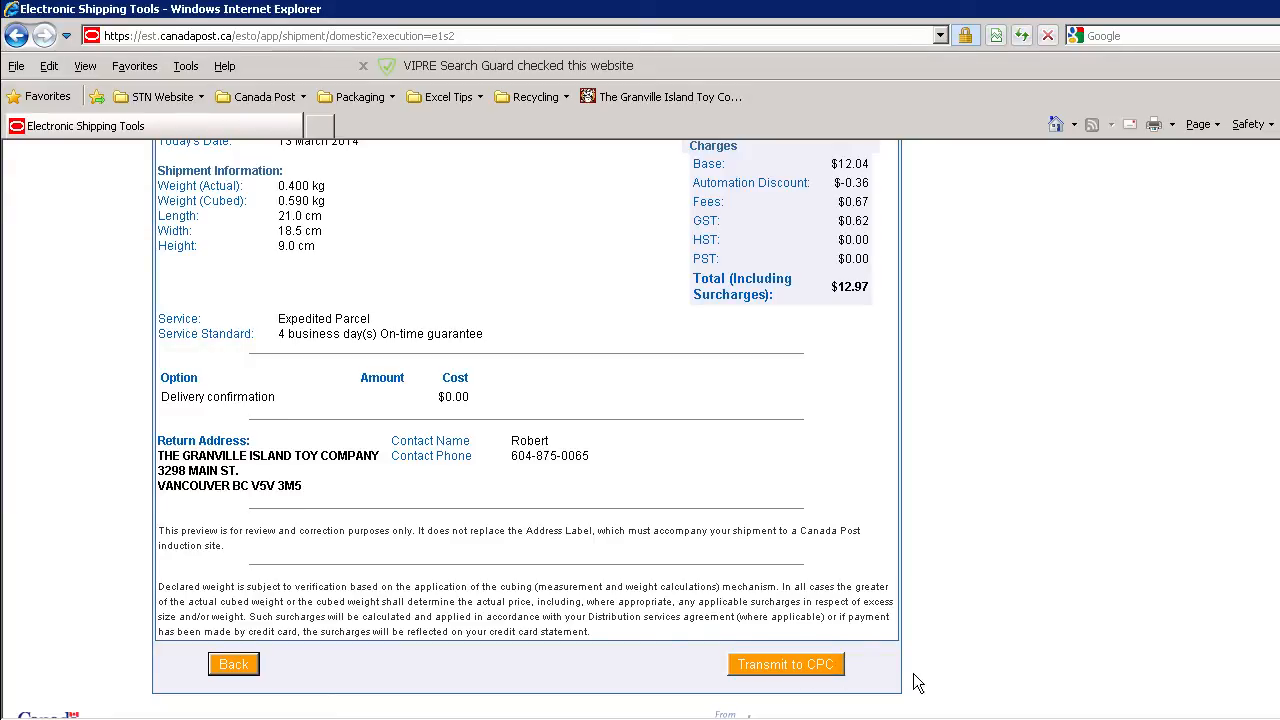
Transmit the order to Canada Post, accepting the credit card charge, and print one copy of the shipping label on the Lexmark X264dn.
left_click(823, 671)
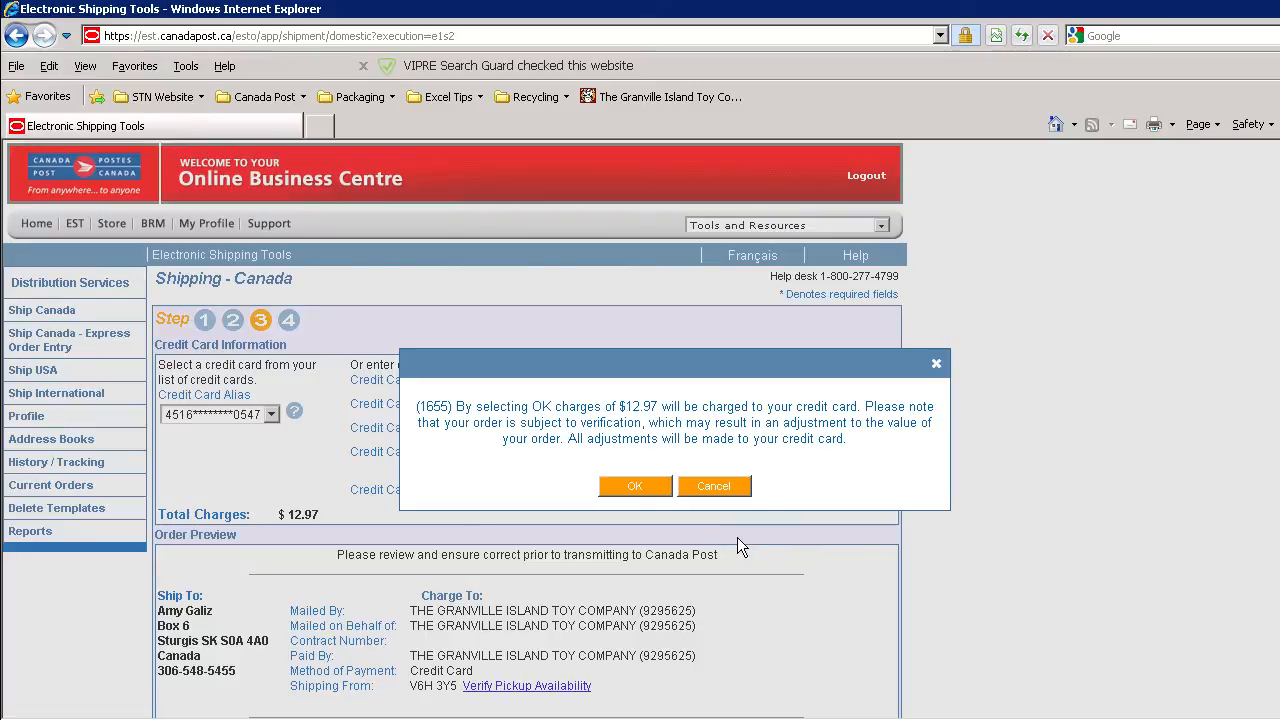
left_click(635, 490)
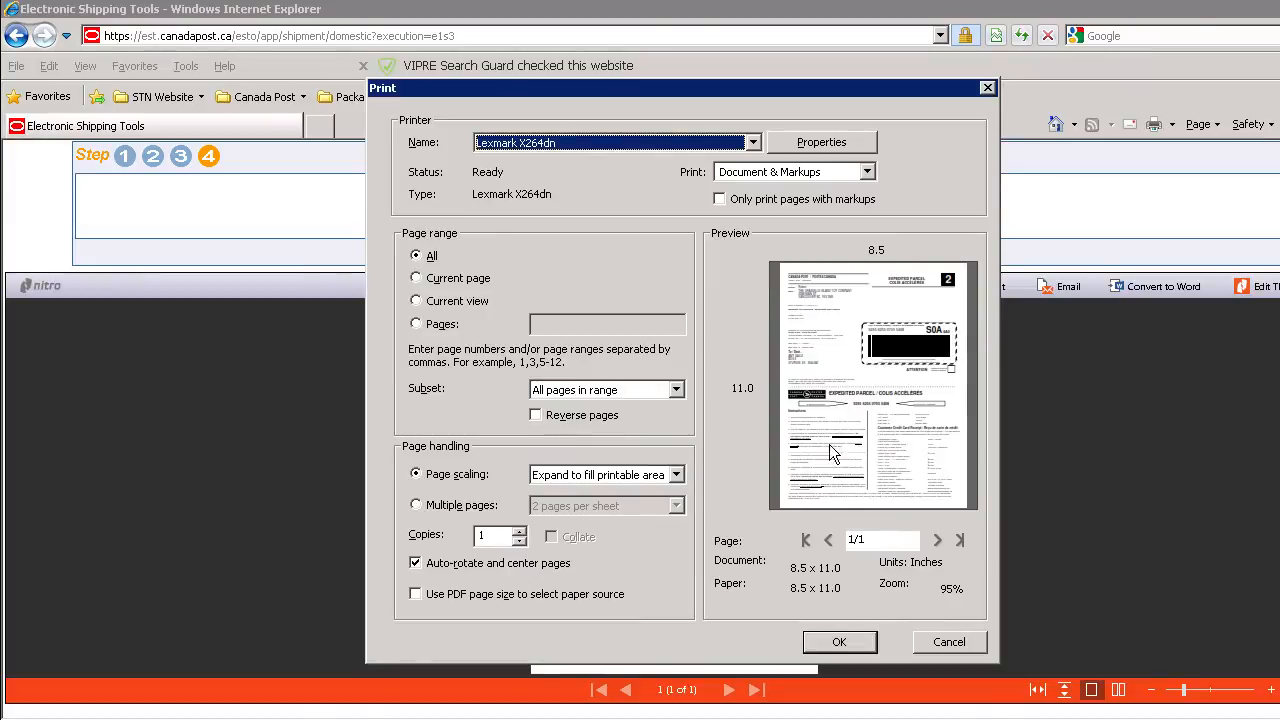
left_click(853, 645)
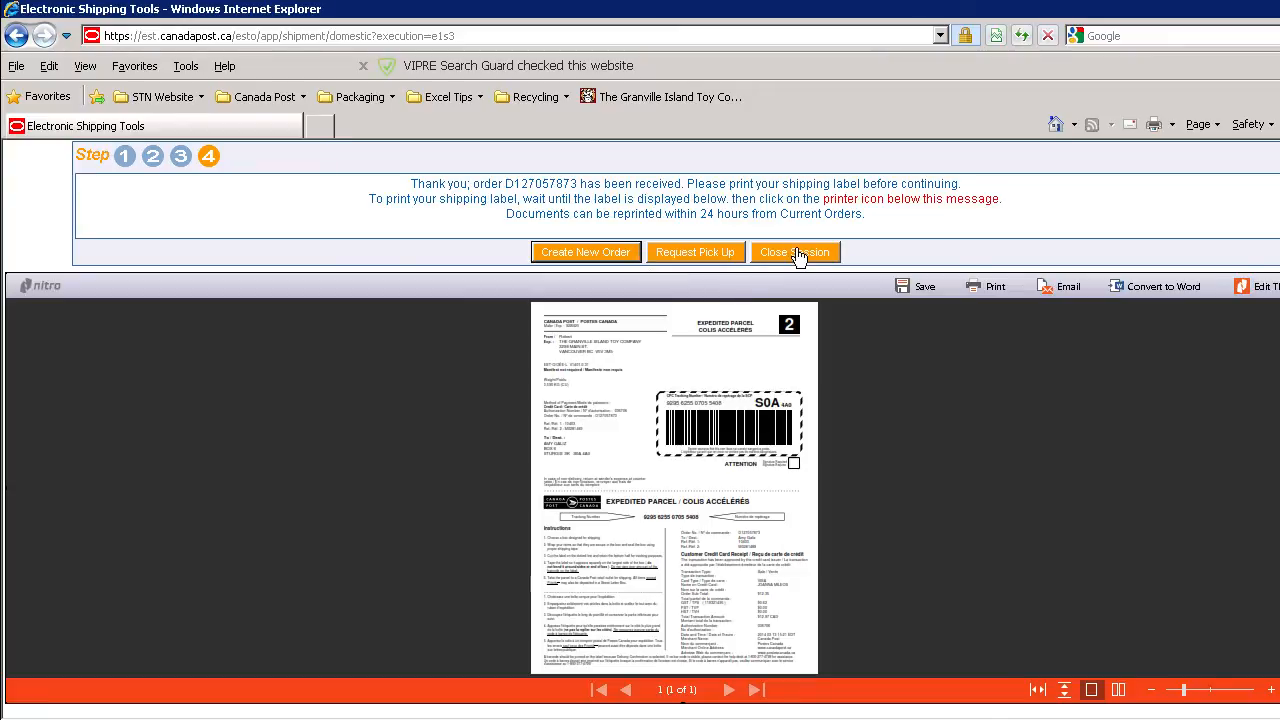
key("ctrl+f")
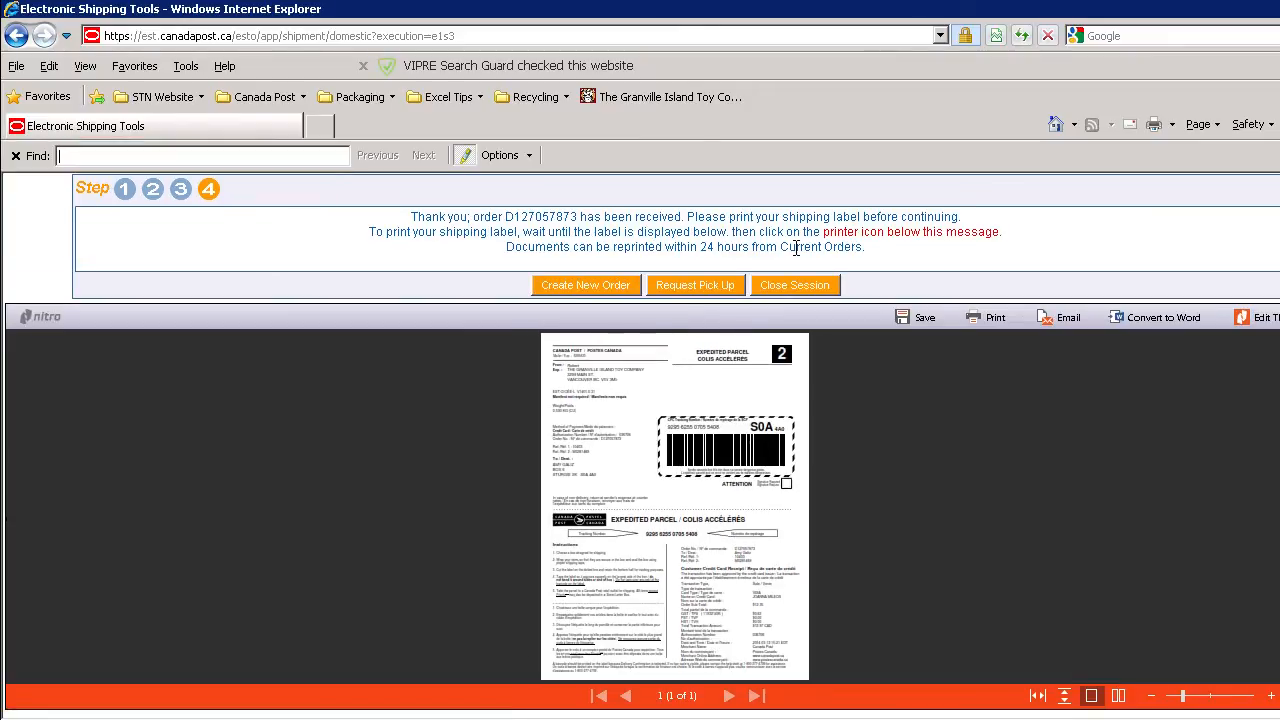